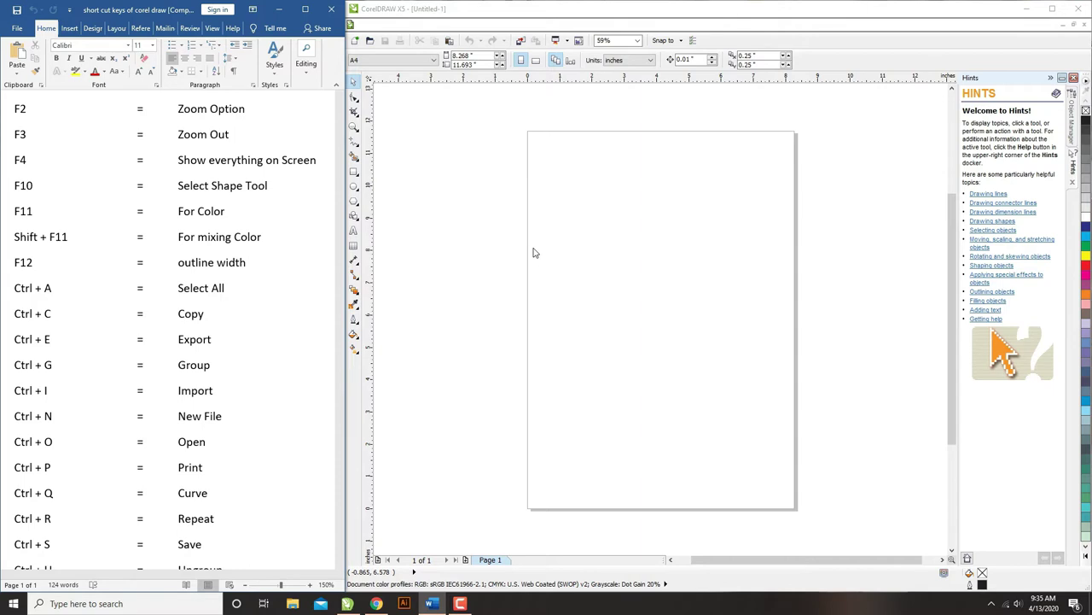
- Draw a rectangle about 4.09 by 2.89 inches in the upper half of the blank page
click(501, 137)
key(z)
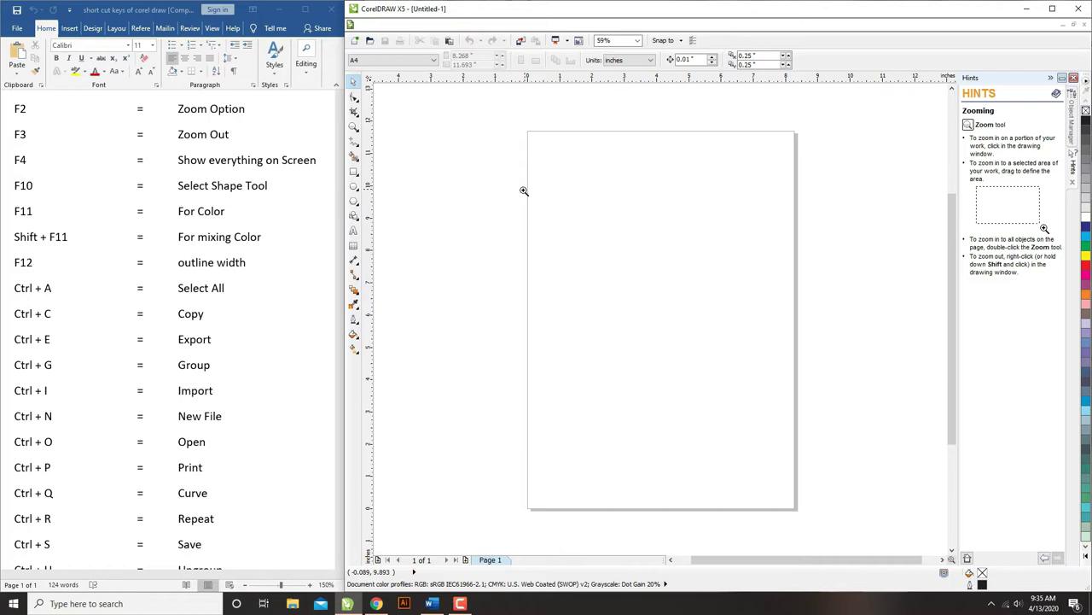
click(353, 171)
drag(551, 209, 686, 306)
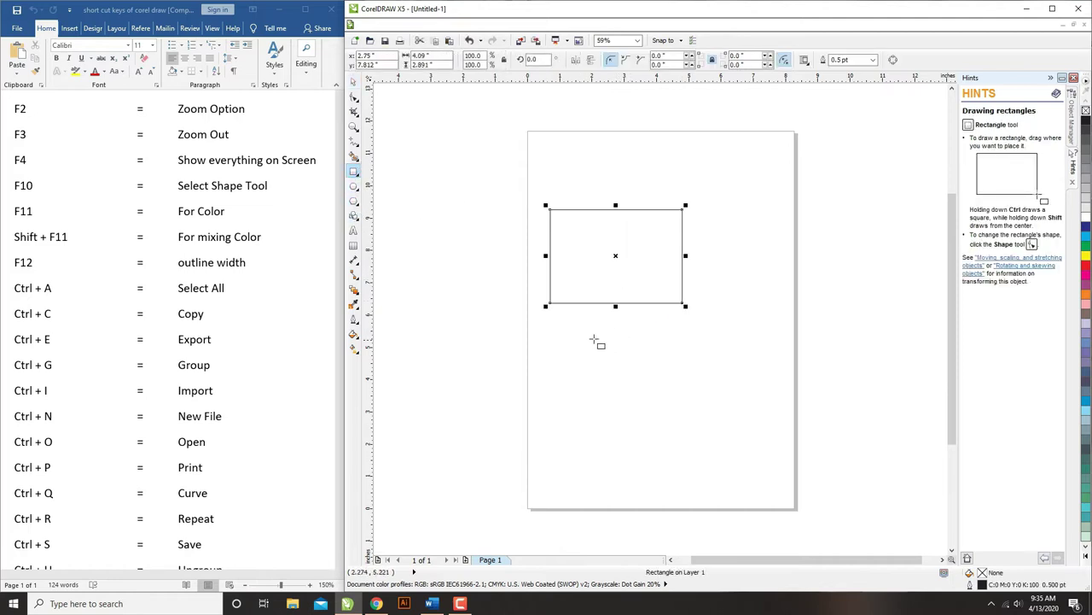
- Magnify the rectangle by marquee-zooming closely around it with the Zoom tool
key(F2)
drag(535, 205, 708, 321)
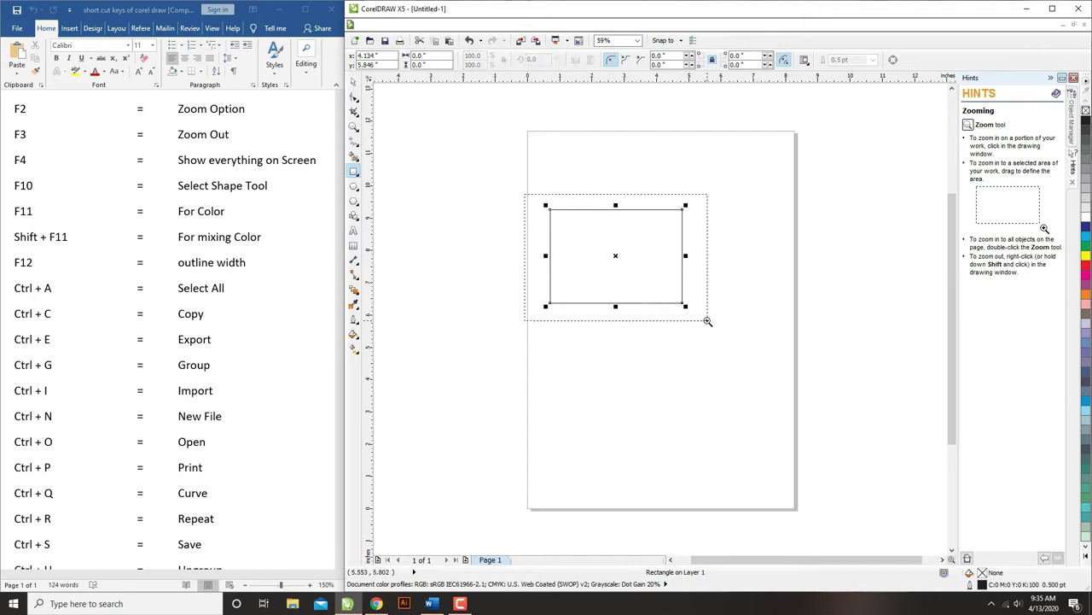
drag(707, 321, 708, 321)
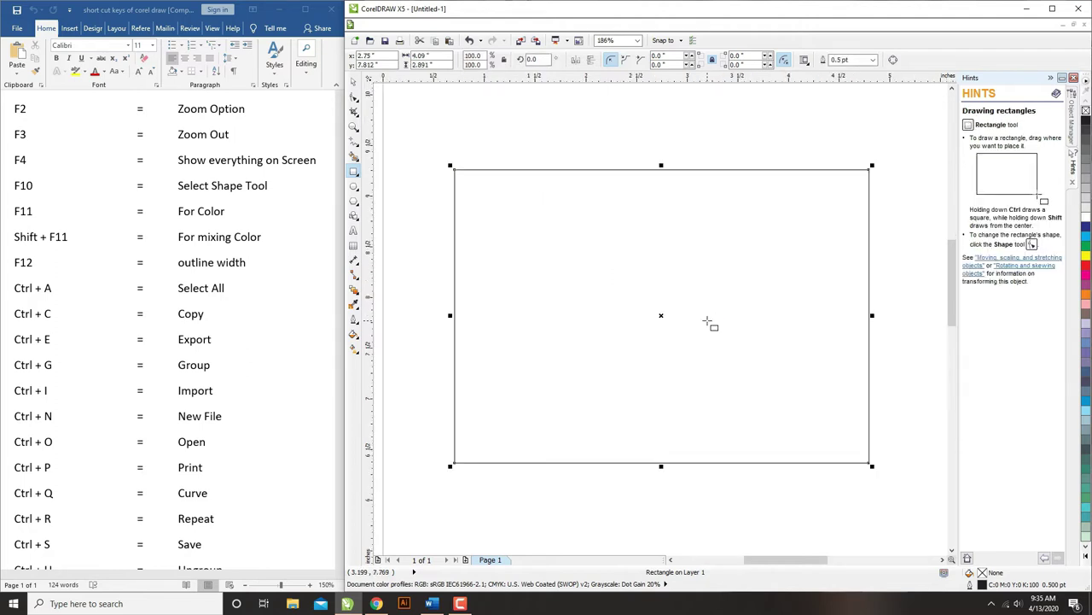
- Draw two small rectangles below and on either side of the page, about 1.5 by 1.17 and 2.33 by 1.54 inches
scroll(708, 321, down, 2)
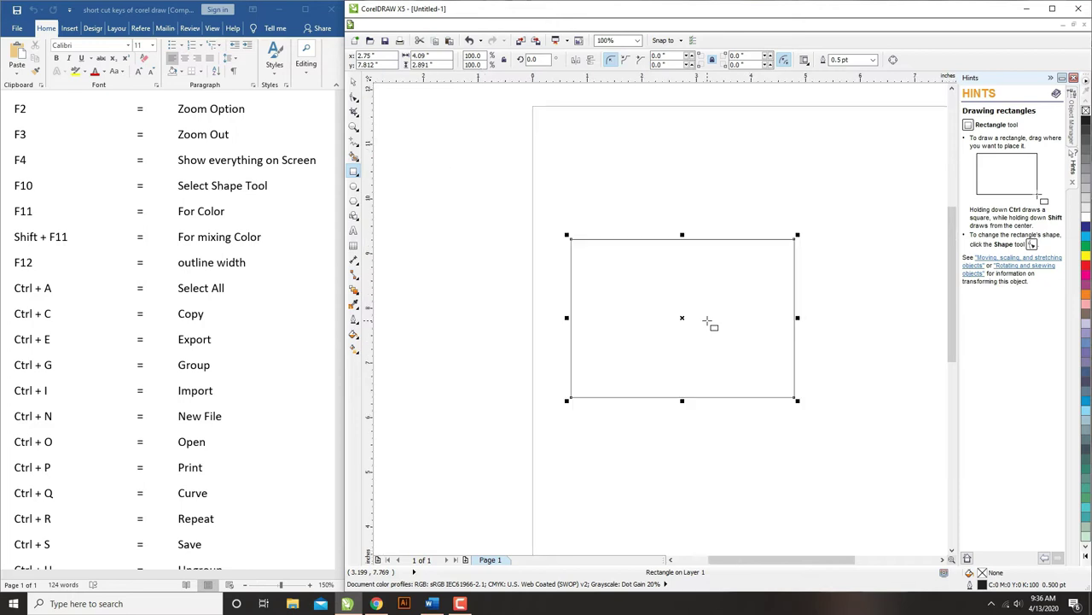
scroll(708, 321, down, 1)
scroll(709, 321, down, 1)
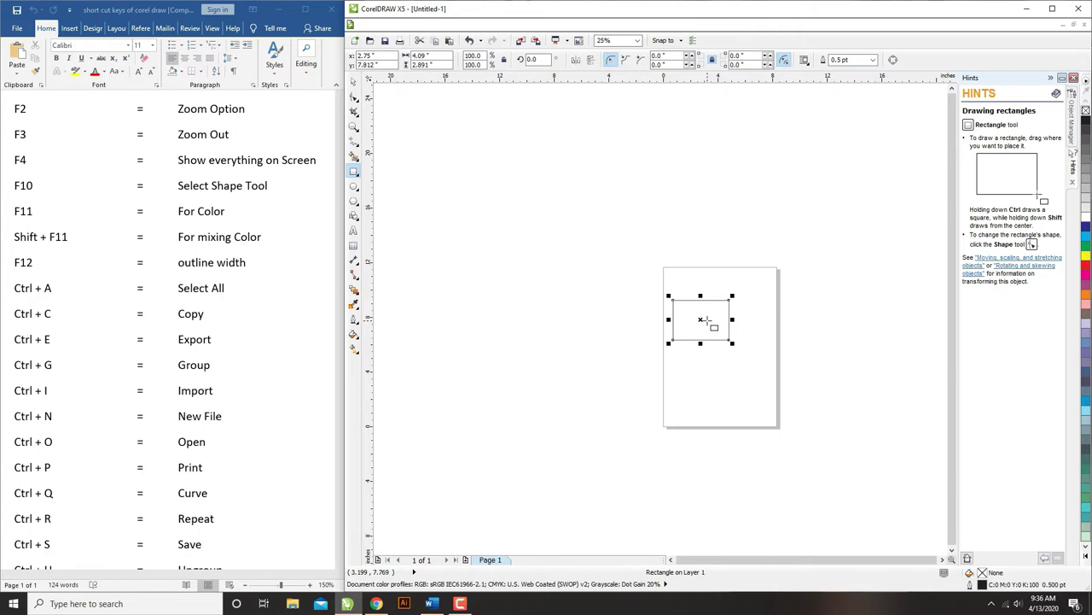
drag(376, 510, 408, 536)
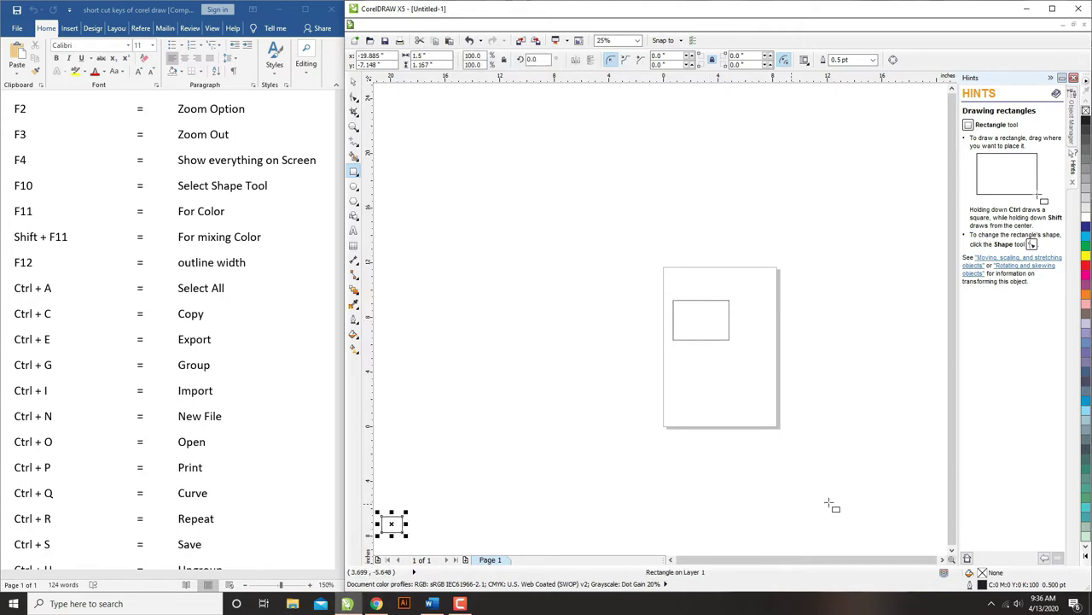
drag(891, 512, 930, 539)
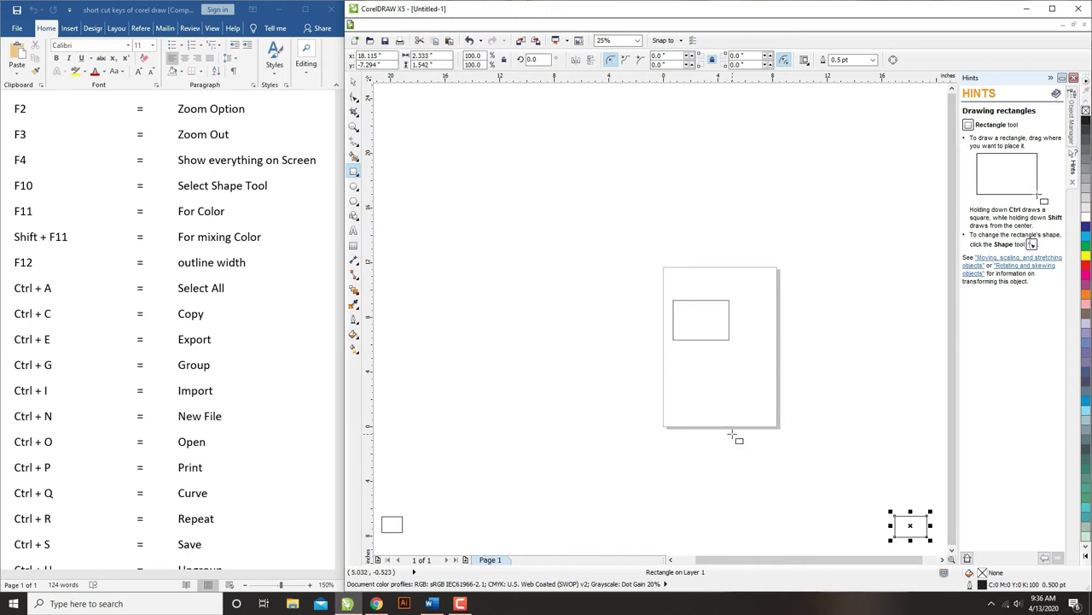
- Zoom in on the page's rectangle with a marquee, and zoom out again to view all objects
key(F2)
drag(655, 289, 741, 348)
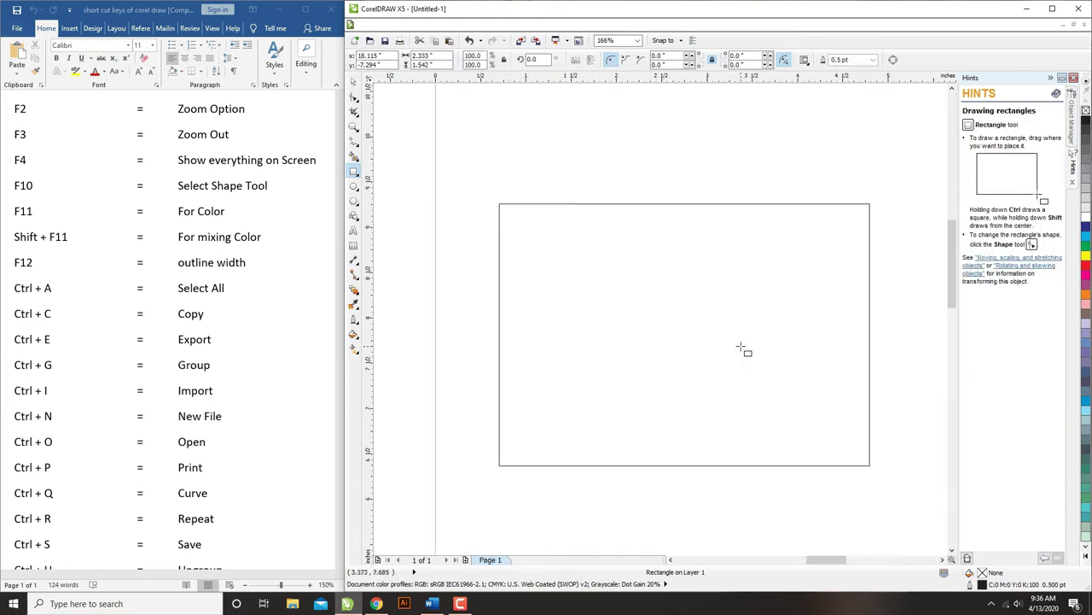
key(F3)
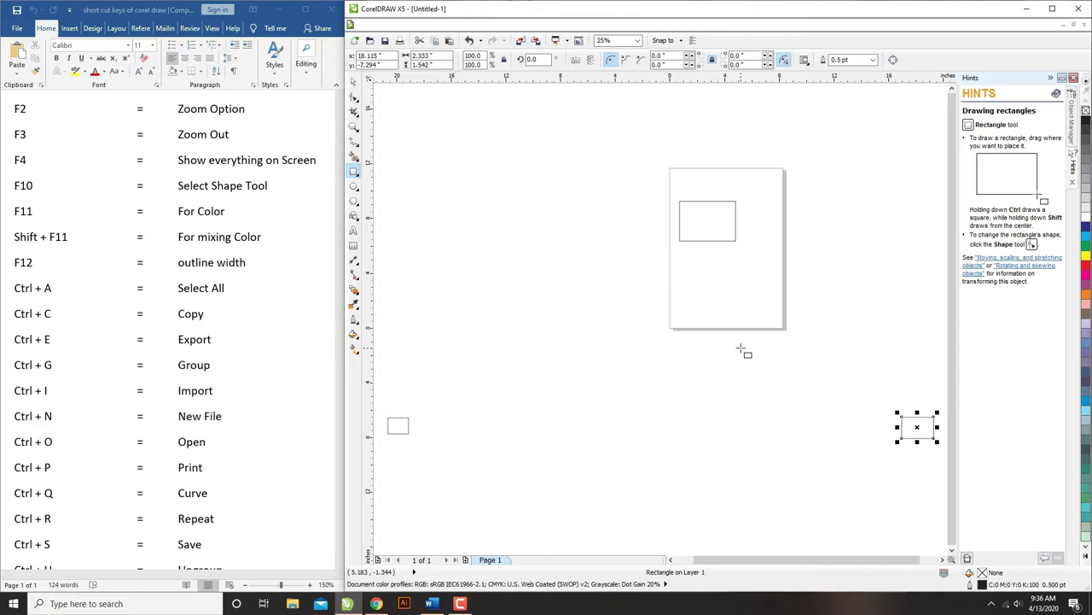
- Delete the two small rectangles lying outside the page
click(353, 81)
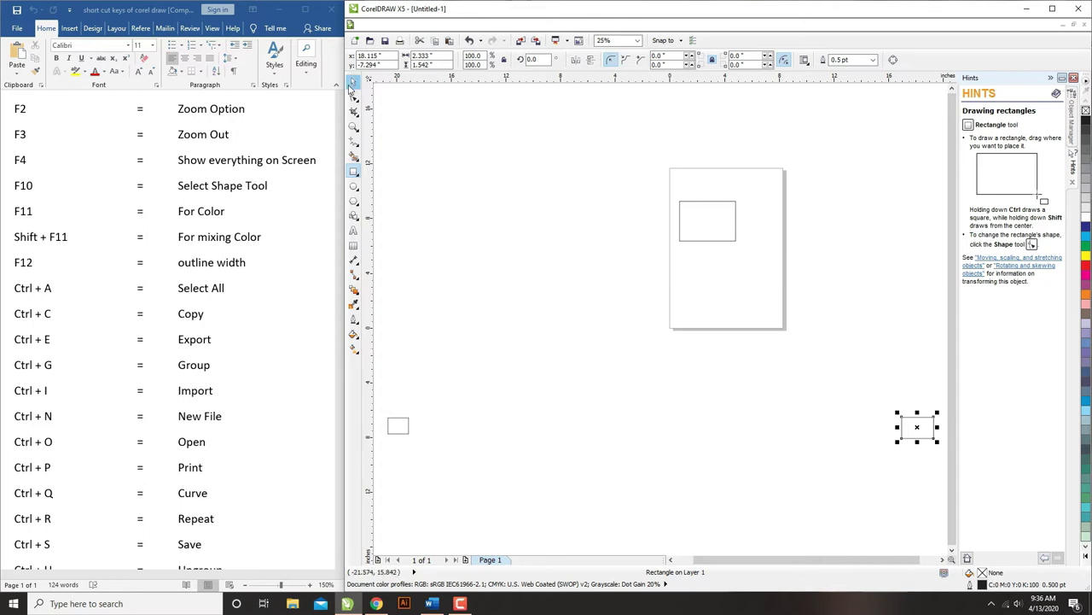
click(406, 440)
click(405, 433)
key(Delete)
click(903, 431)
key(Delete)
- Round all corners of the remaining rectangle to a radius of about 0.75 inch with the Shape tool
scroll(726, 276, up, 3)
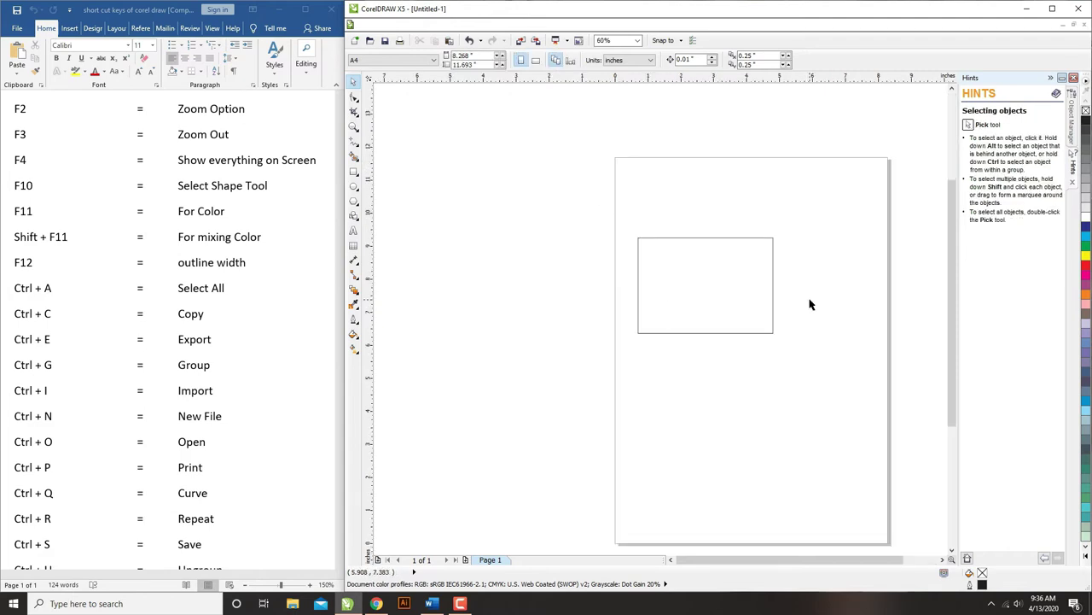
click(355, 100)
click(687, 260)
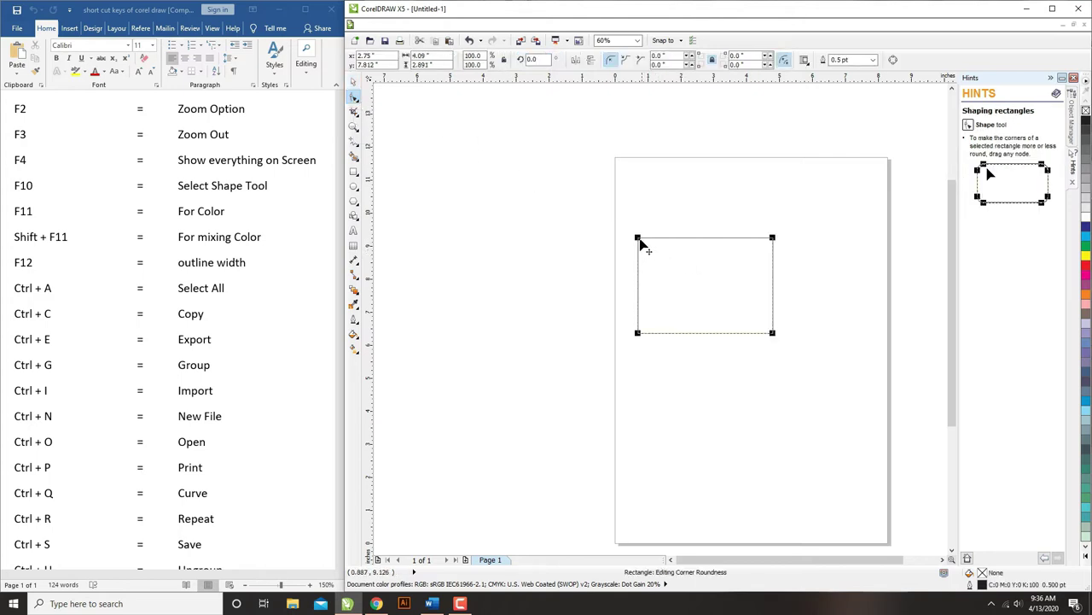
drag(639, 237, 666, 239)
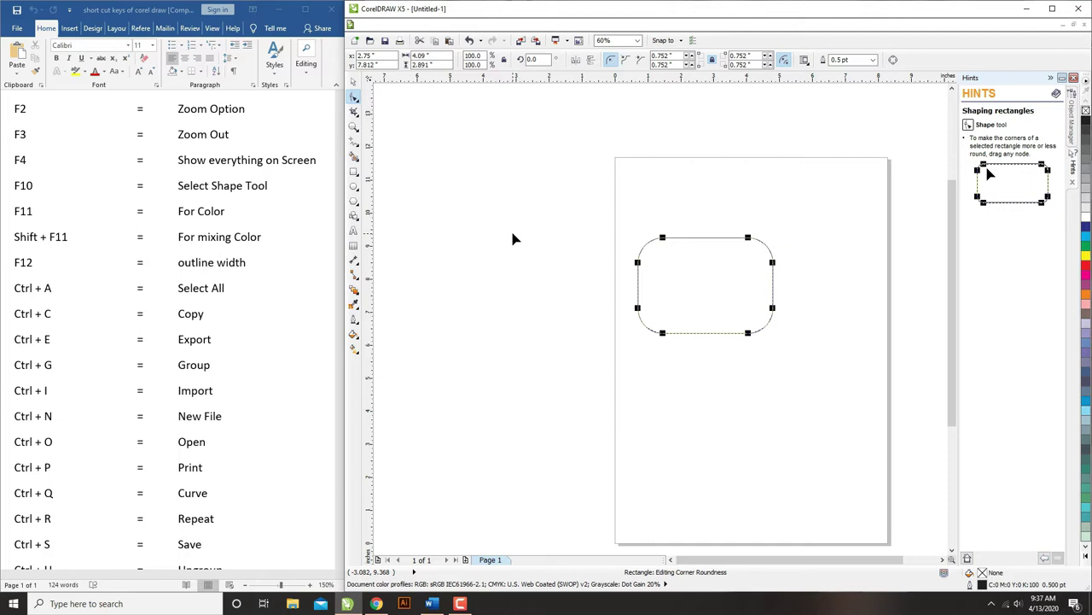
key(space)
key(F11)
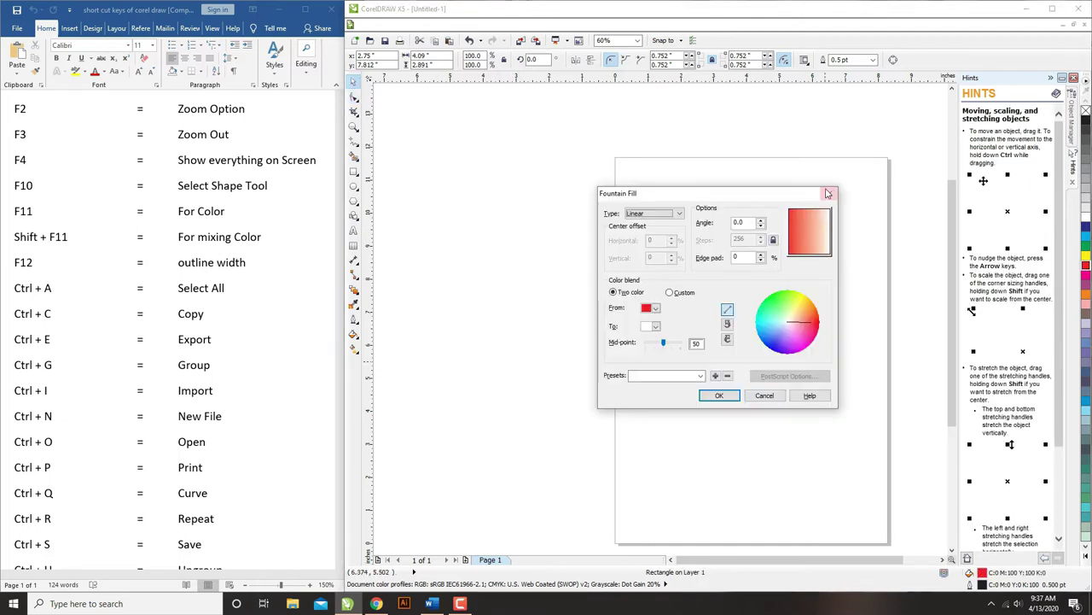
click(828, 193)
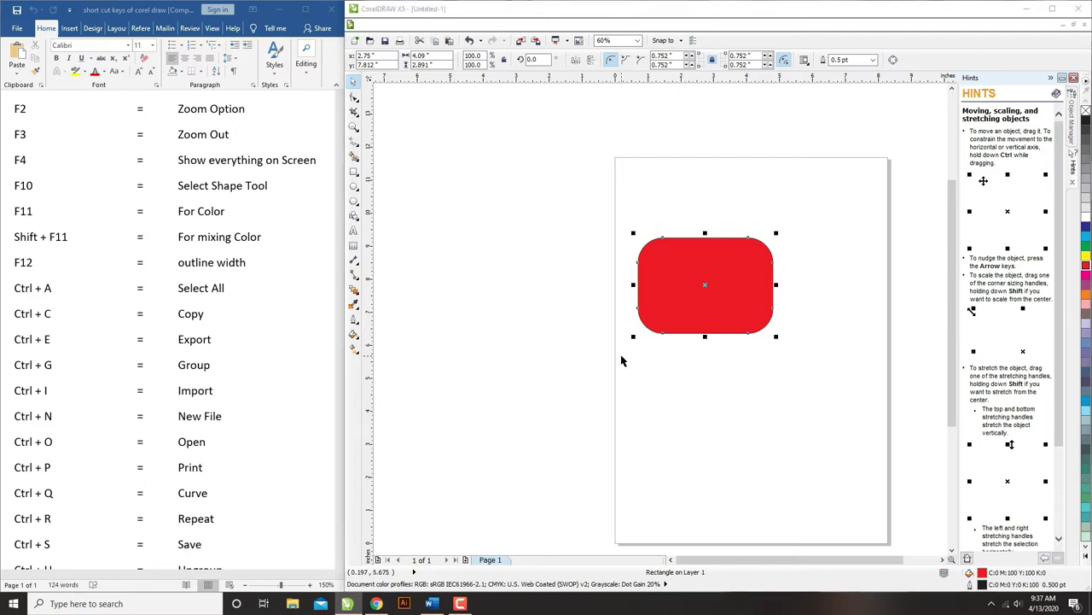
- Give the rounded rectangle a uniform dark blue fill (C100 M100 Y0 K0)
key(shift+F11)
click(653, 266)
click(727, 395)
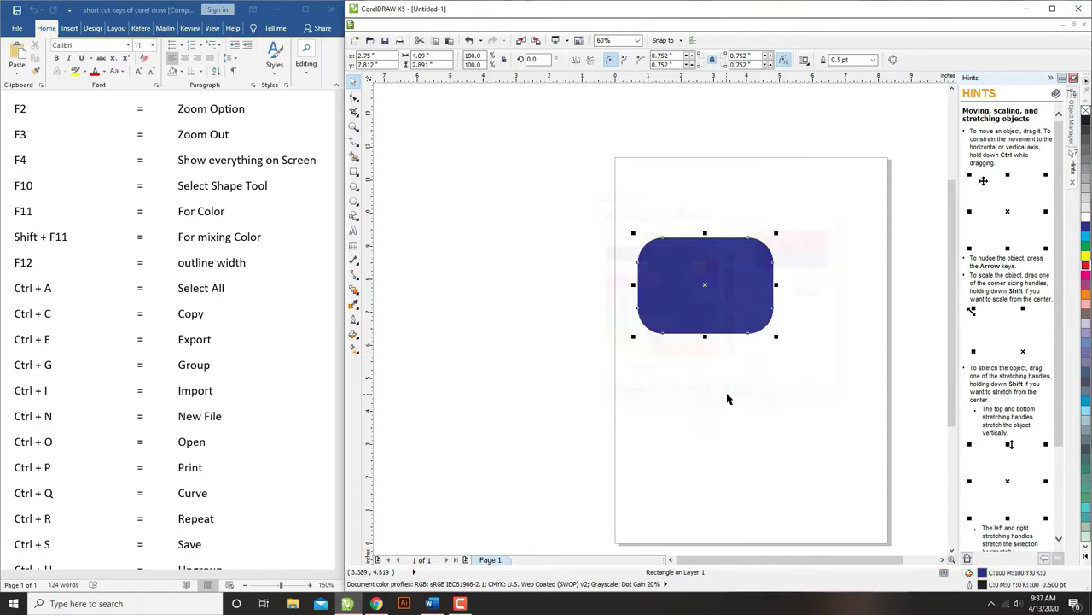
- Apply a two-color linear fountain fill from dark blue to green to the rounded rectangle
click(720, 373)
drag(607, 210, 826, 365)
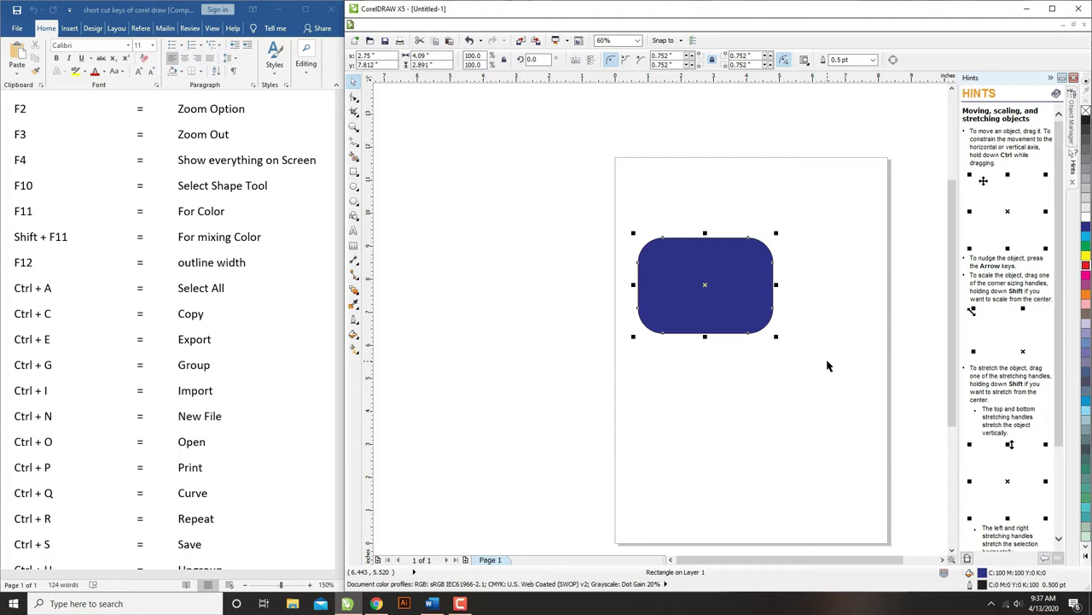
key(F11)
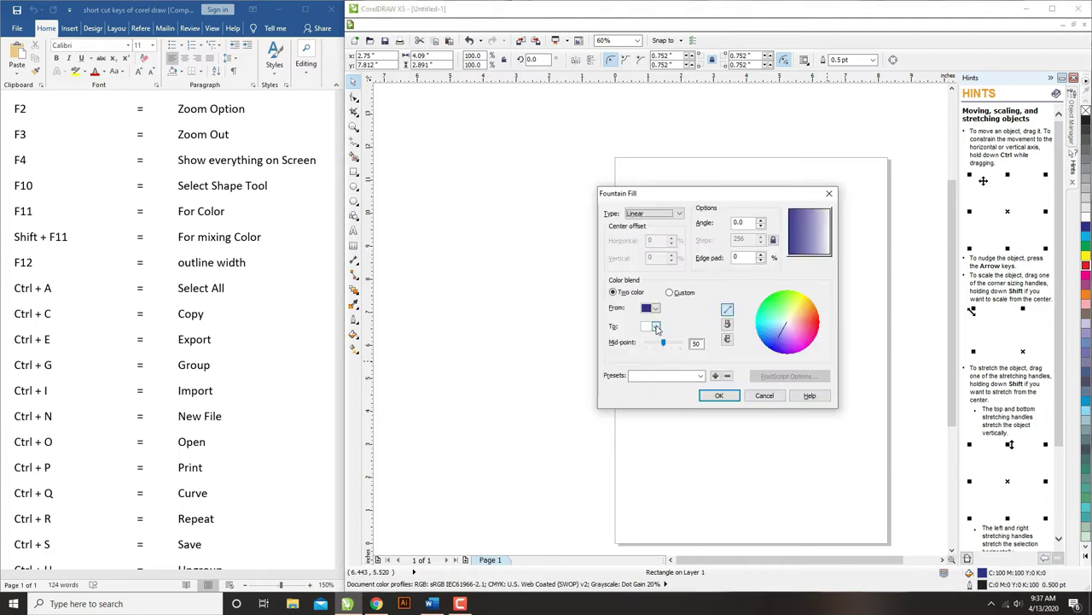
click(655, 326)
click(655, 346)
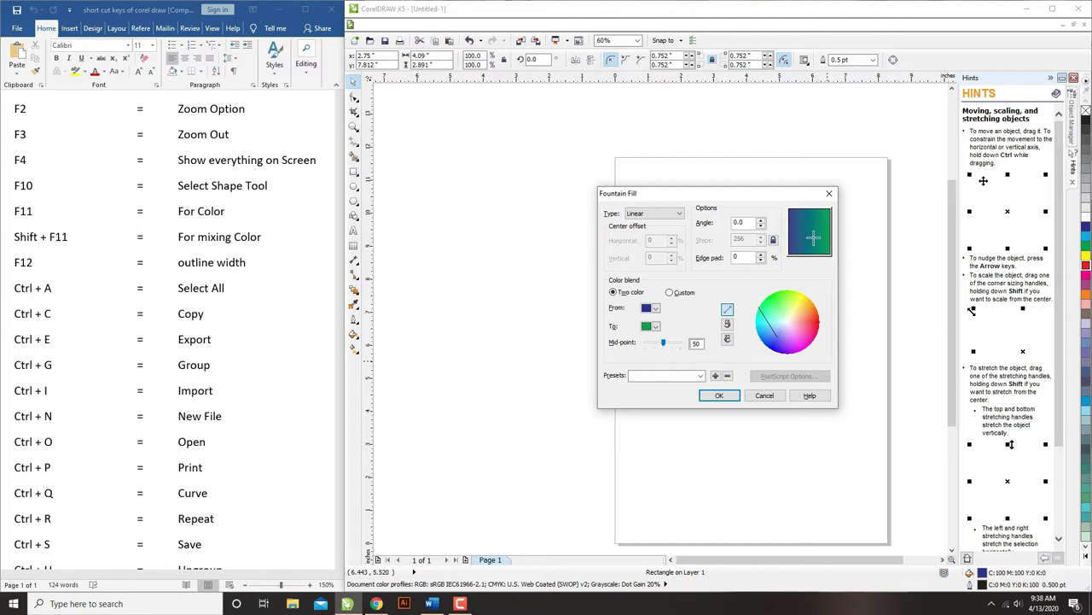
click(709, 398)
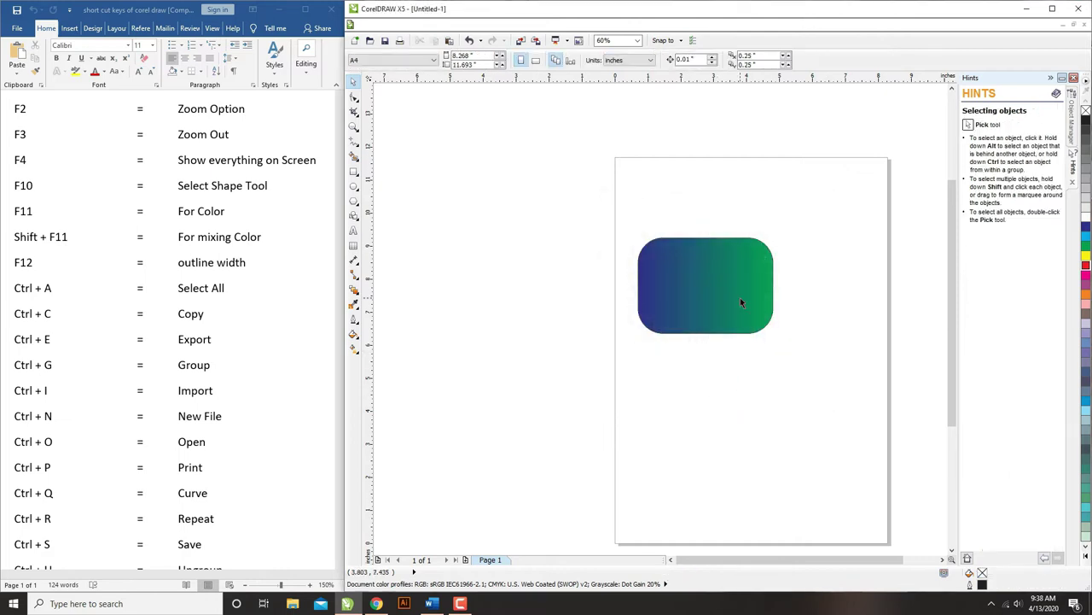
click(792, 230)
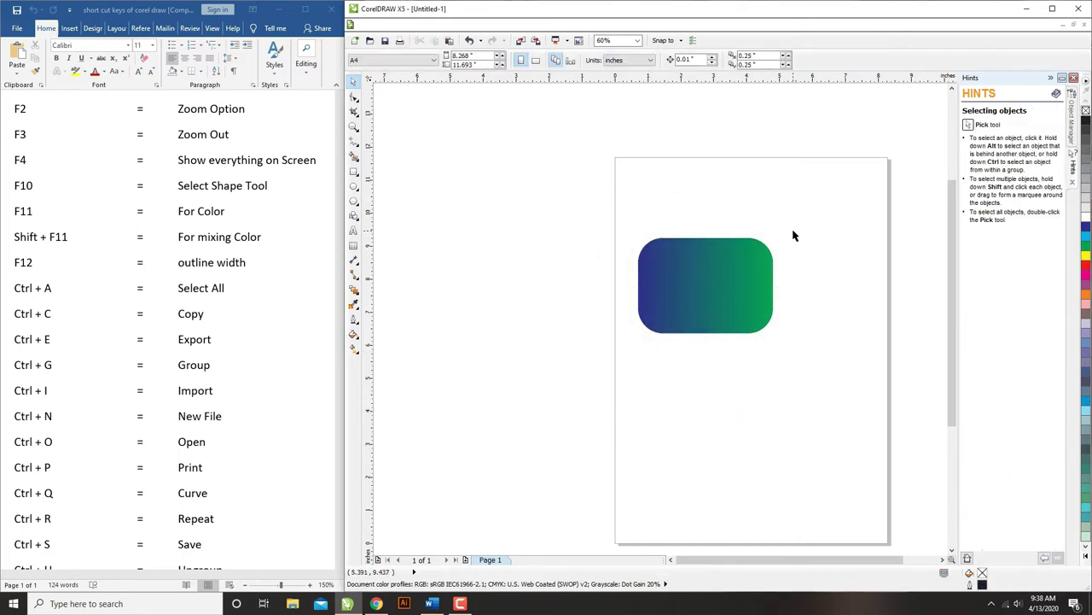
click(717, 256)
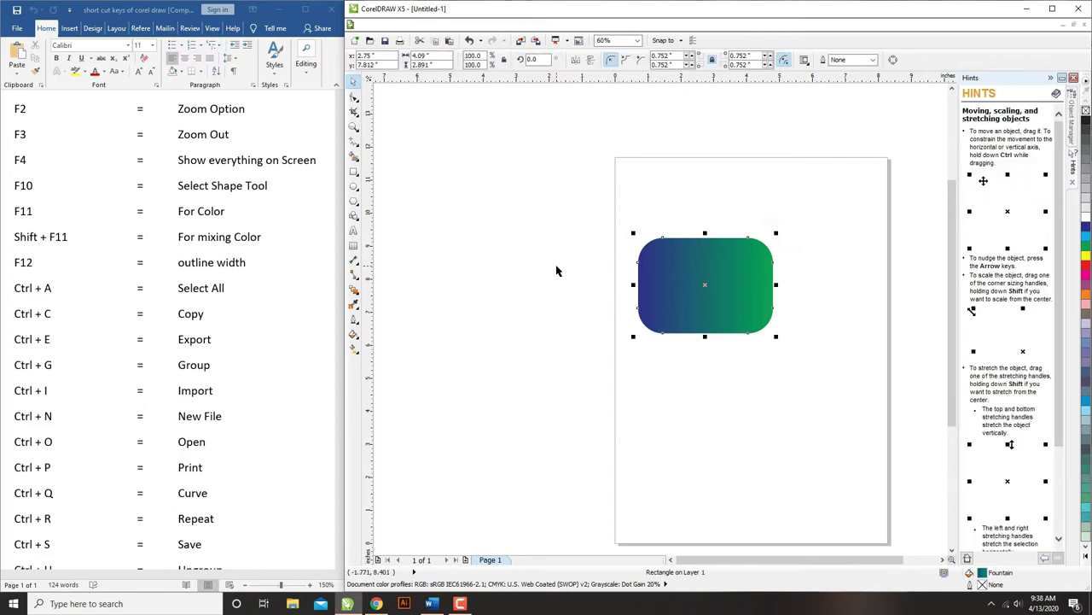
drag(589, 195, 842, 343)
key(F12)
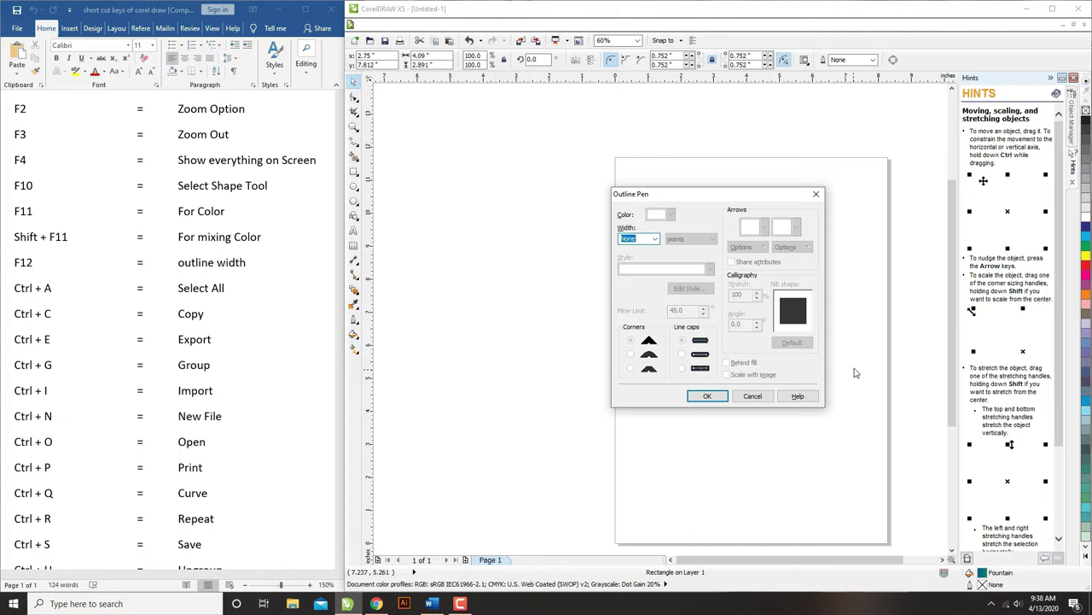
click(655, 239)
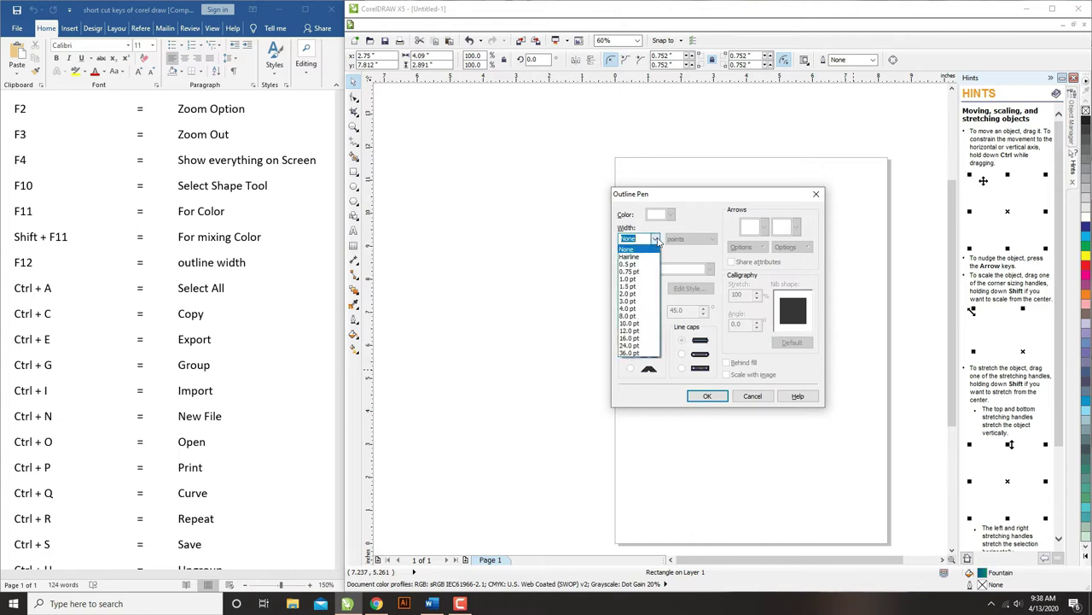
click(767, 398)
click(765, 399)
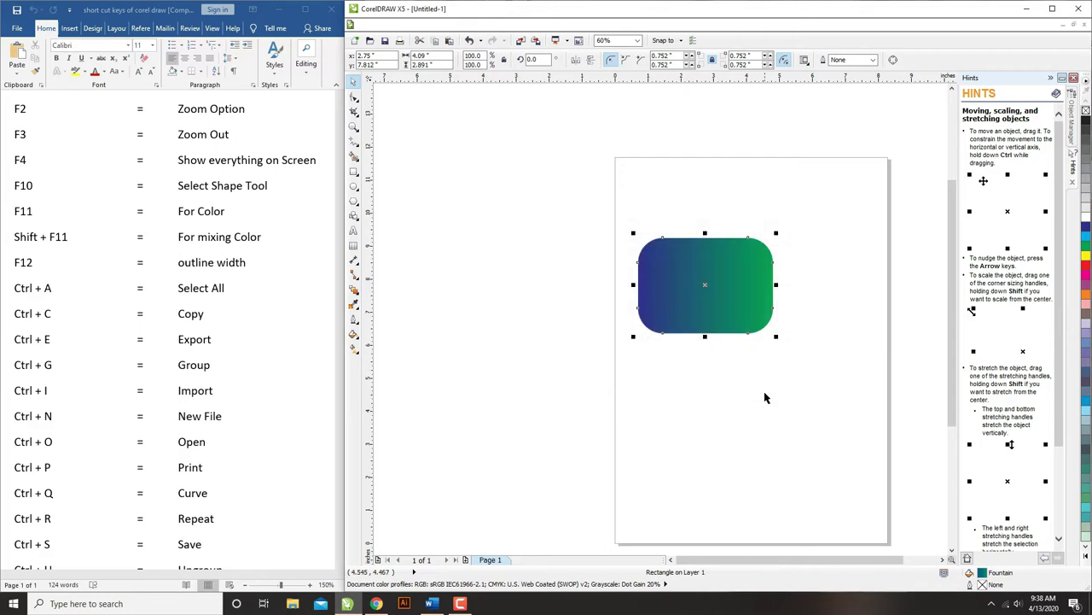
click(765, 401)
- Give the rounded rectangle an orange outline with a width of 8.0 pt
click(677, 261)
key(F12)
click(654, 239)
click(633, 317)
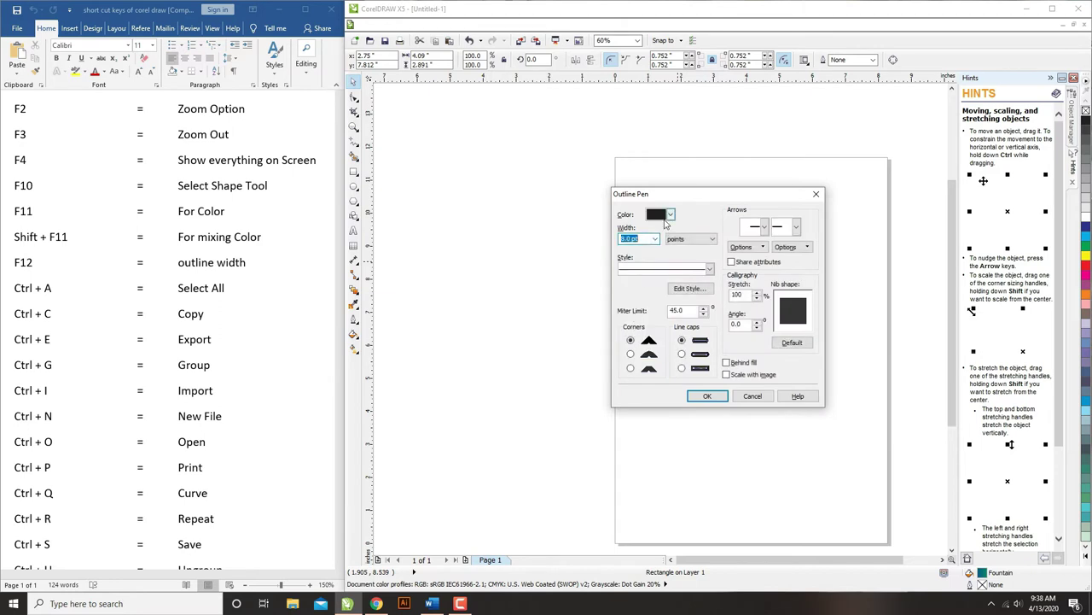
click(671, 214)
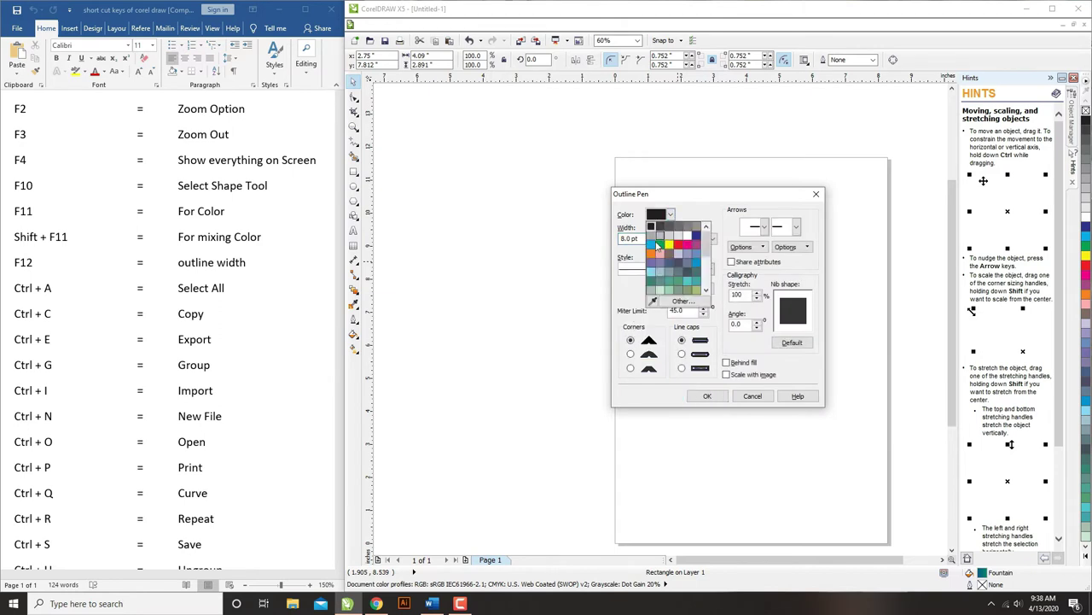
click(652, 253)
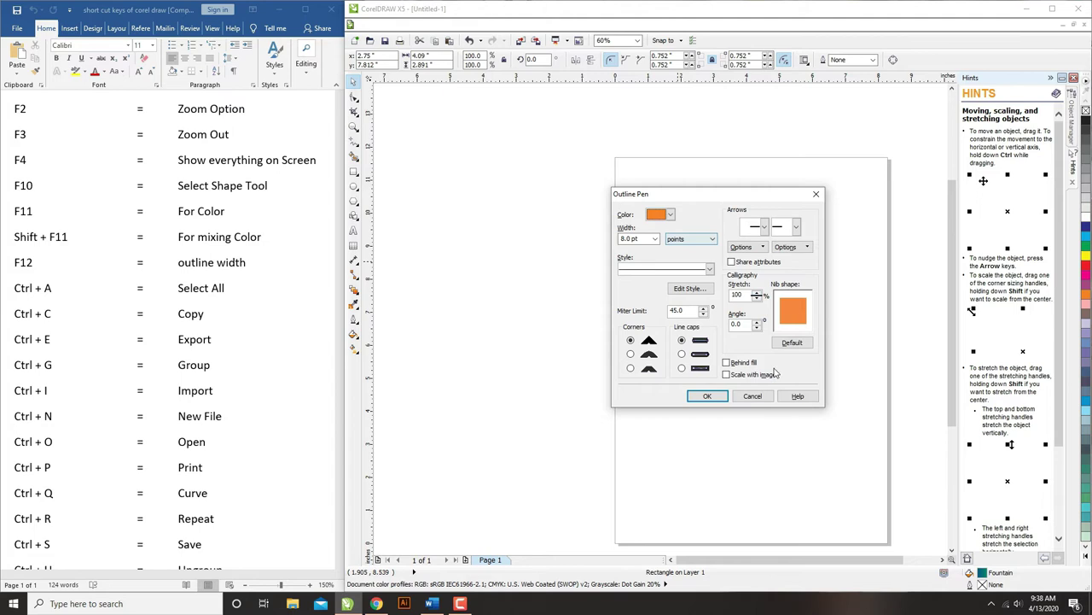
click(707, 395)
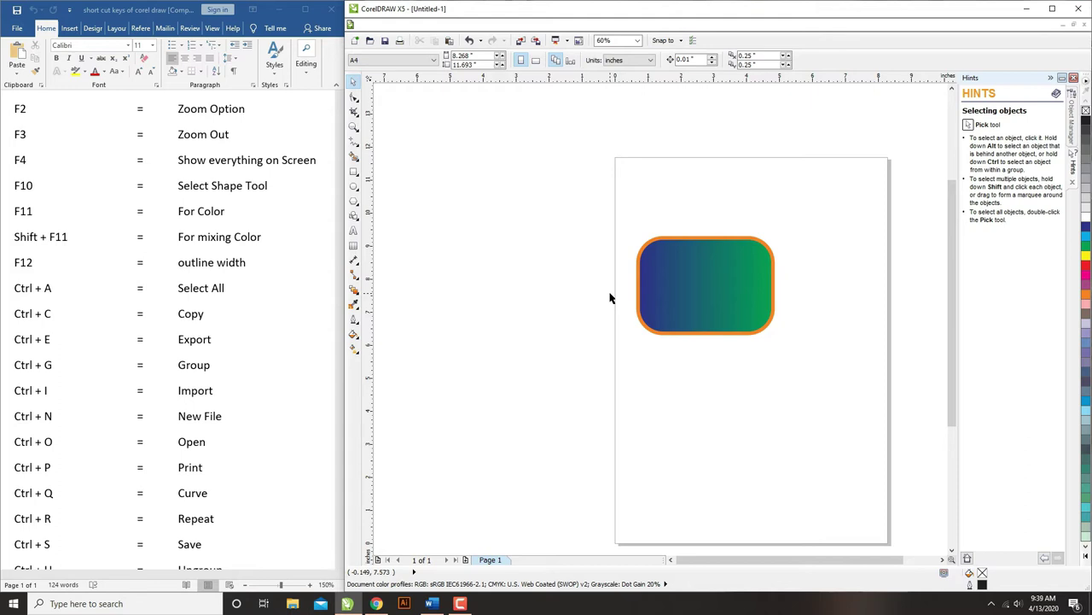
- Place a copy of the gradient-filled rounded rectangle directly beneath the original
click(728, 274)
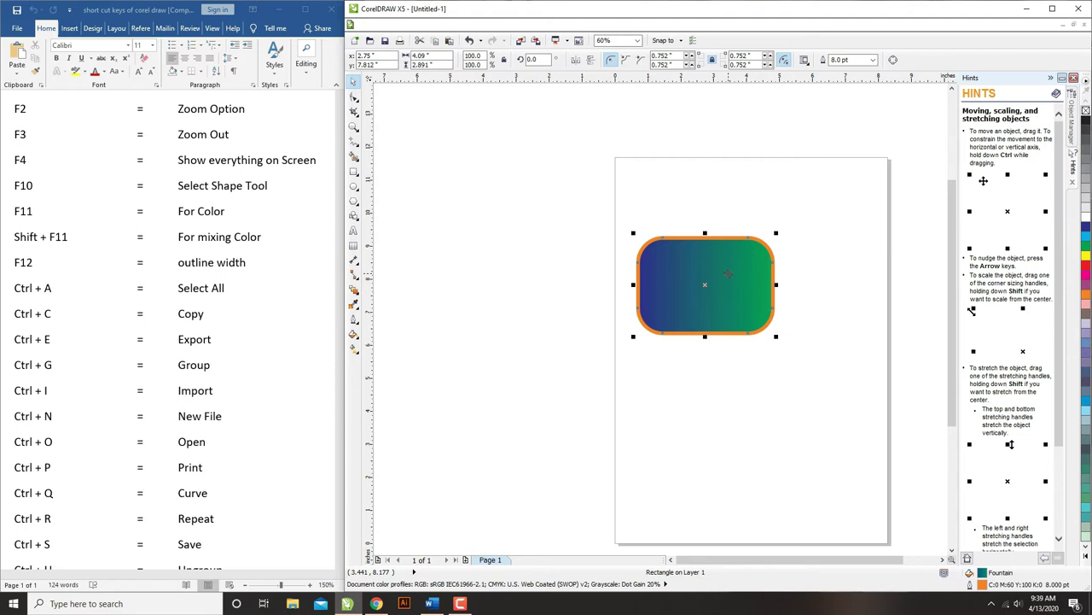
drag(735, 243, 726, 350)
click(817, 355)
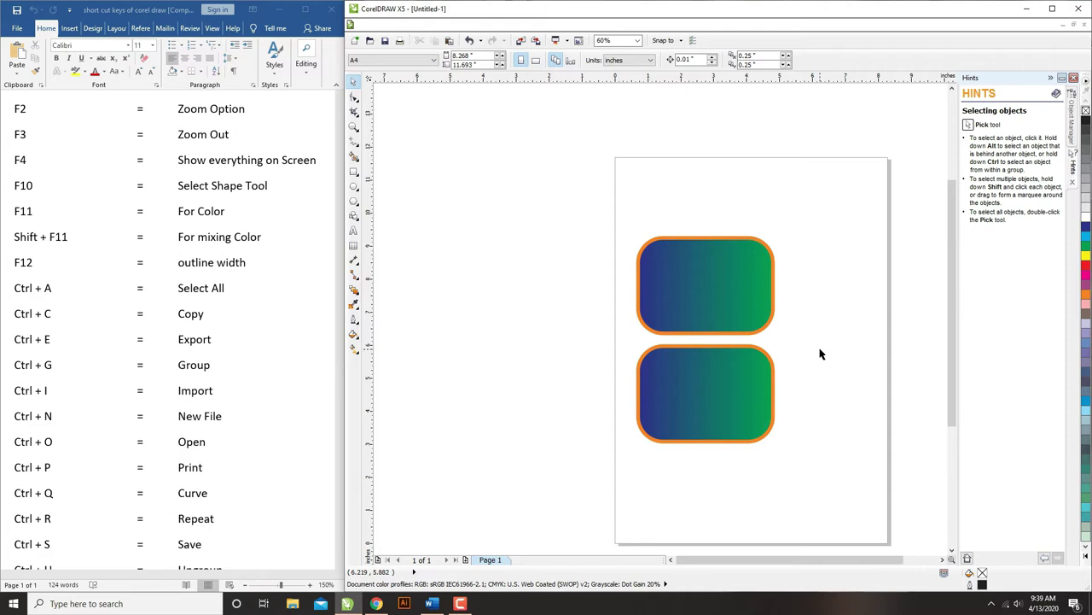
- Add the artistic text "Unique" and place it over the upper rounded rectangle, enlarged to about 62 pt
scroll(820, 354, up, 2)
key(shift+F4)
key(shift+s)
click(353, 83)
click(353, 230)
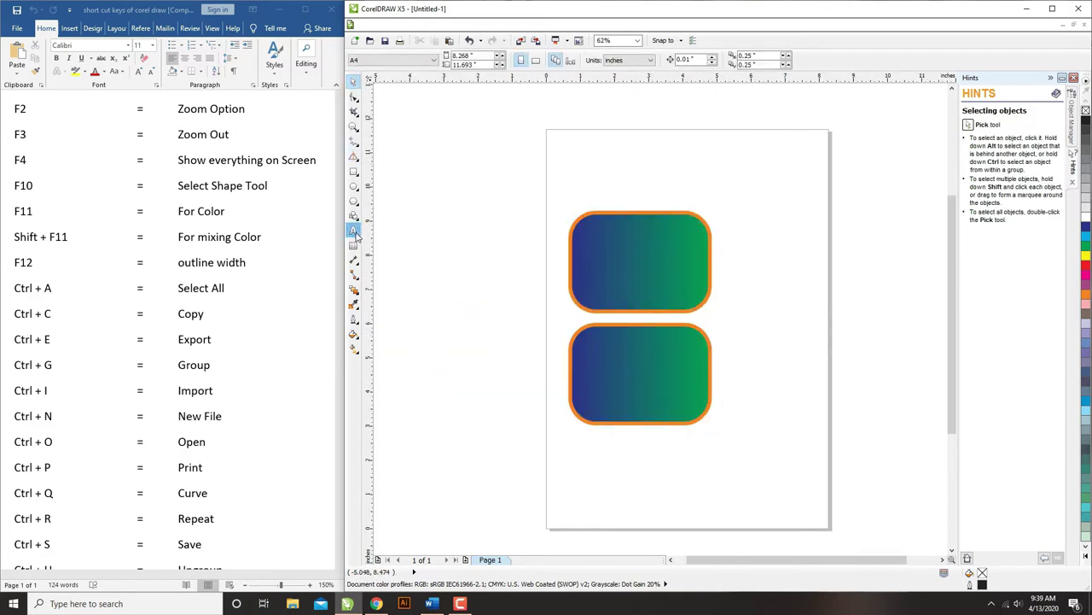
click(472, 309)
text(Unique)
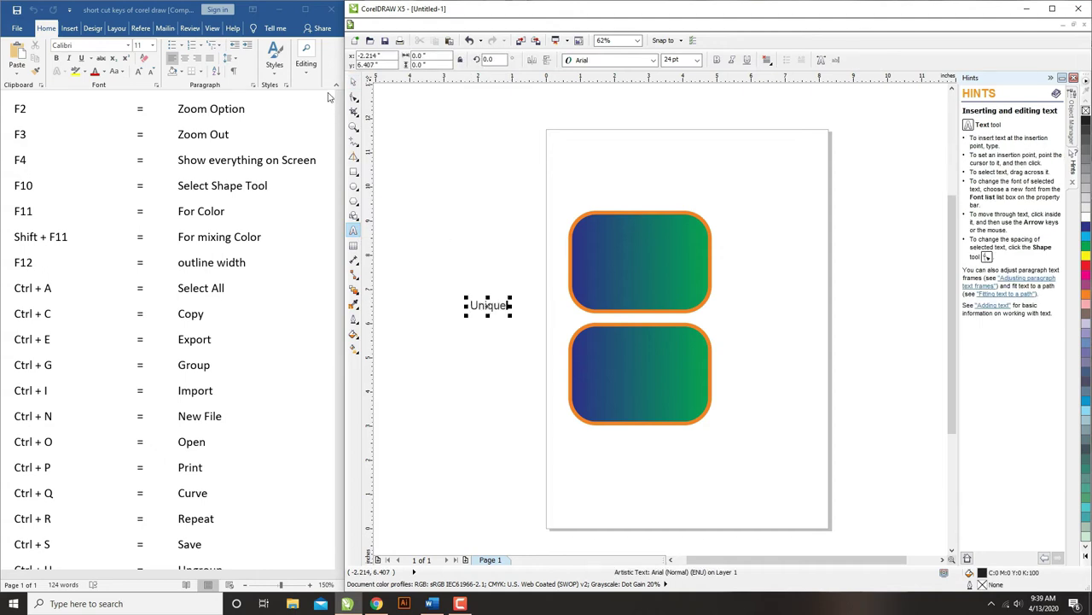
click(353, 86)
drag(499, 308, 672, 275)
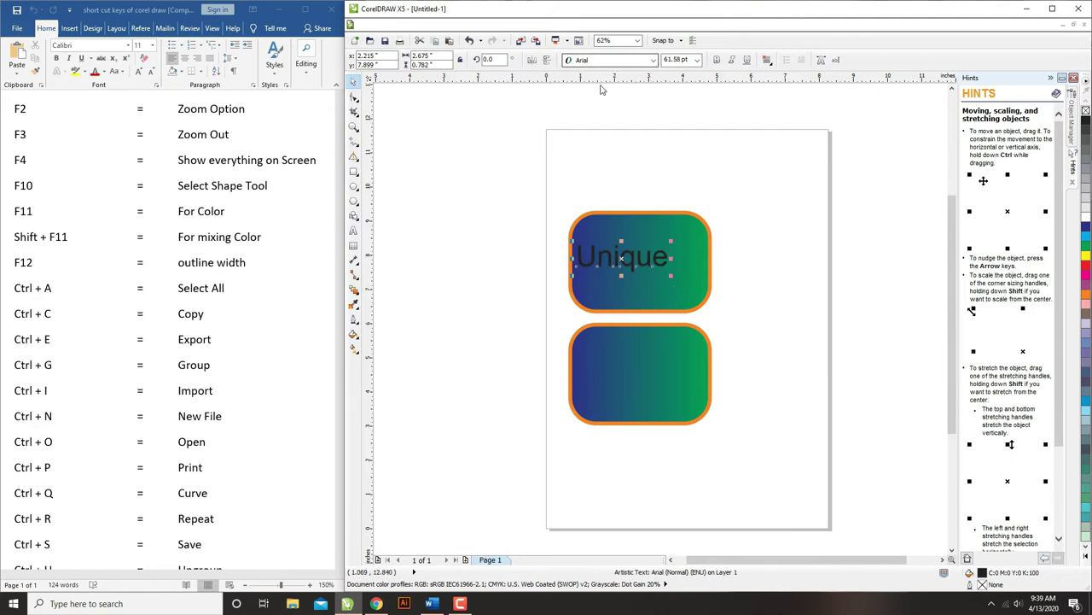
- Set the "Unique" text in the Bebas Neue font and fill it with white
click(608, 60)
text(Bebas Neue)
key(Return)
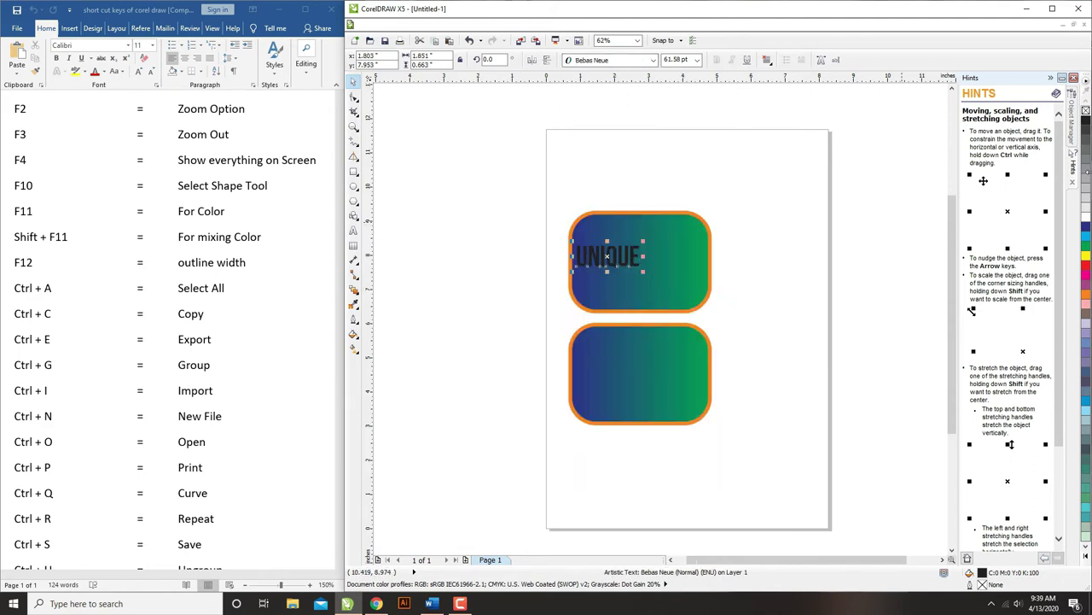
click(1086, 217)
- Center the white text horizontally and vertically on the upper rounded rectangle
shift+click(672, 231)
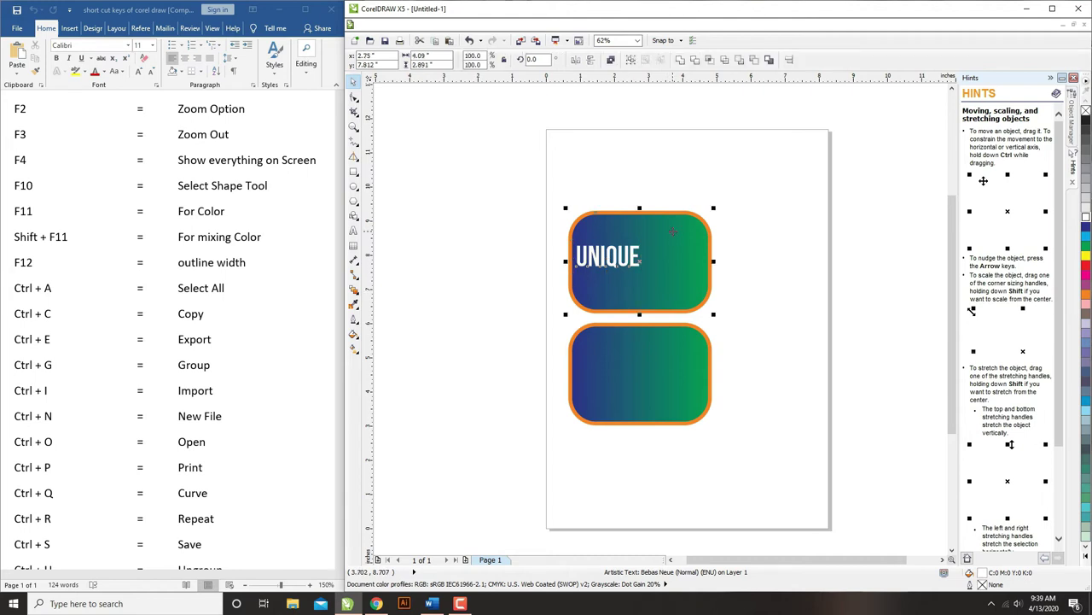
key(e)
key(c)
- Delete the lower copy of the gradient-filled rounded rectangle
click(744, 313)
click(692, 368)
key(Delete)
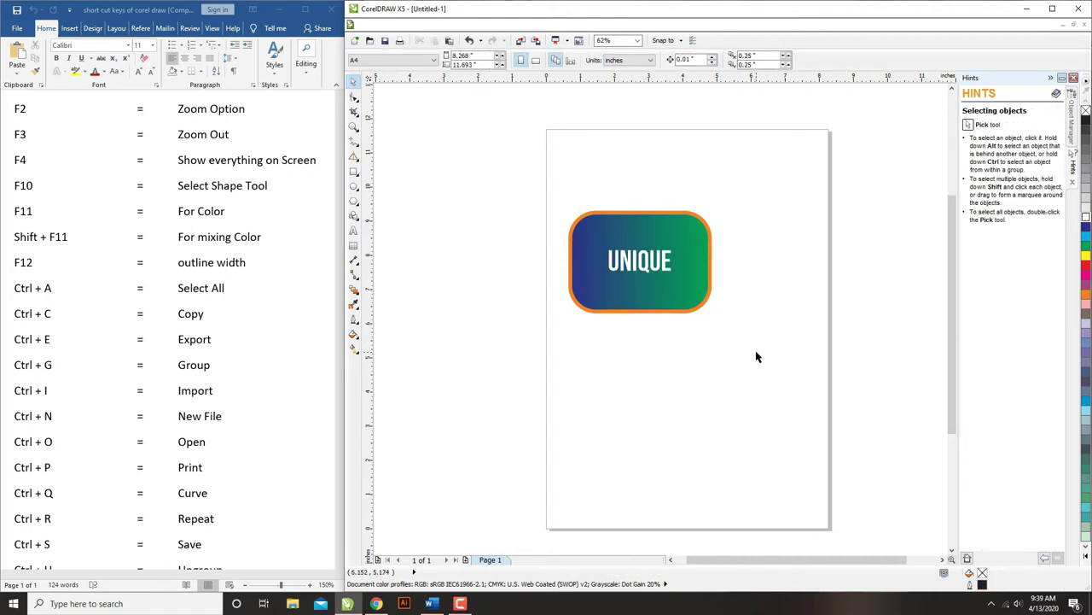
- Export only the selected rectangle and text to the Desktop as a JPG file named "export"
drag(766, 361, 515, 178)
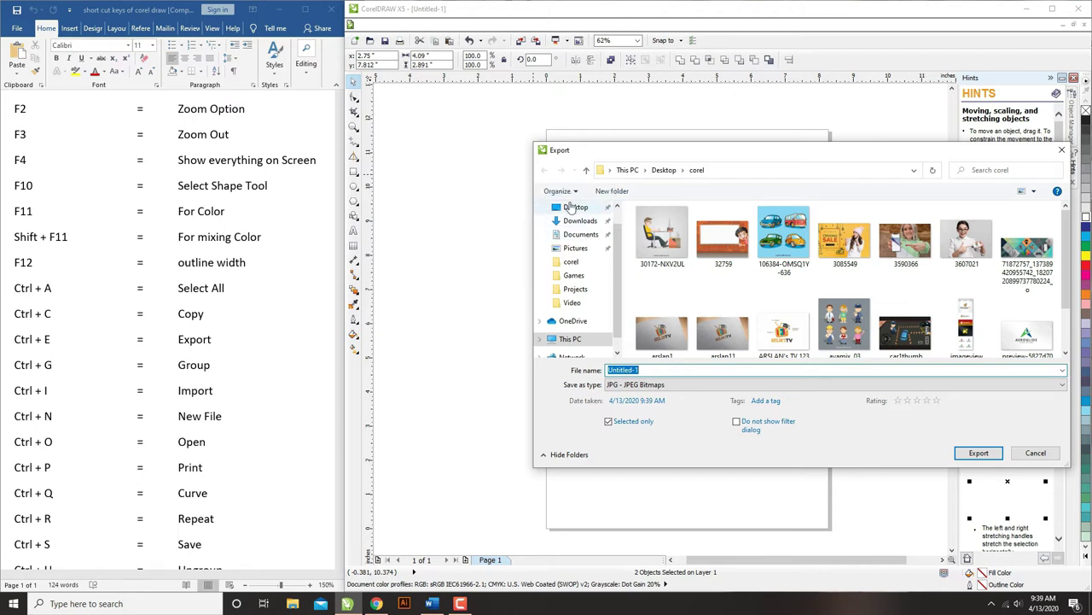
click(573, 208)
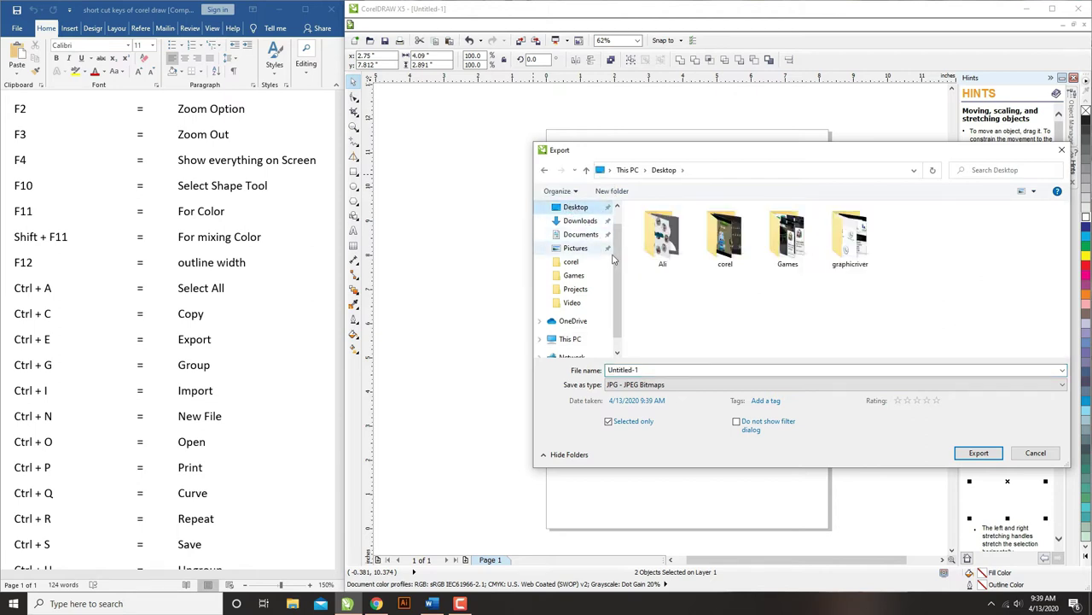
click(610, 372)
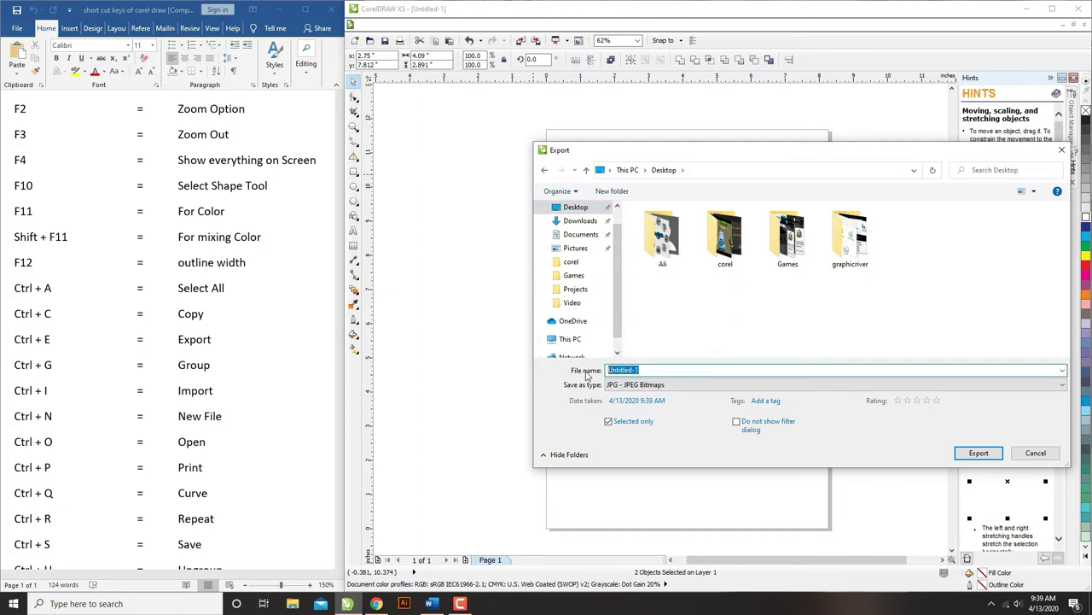
text(export)
click(638, 387)
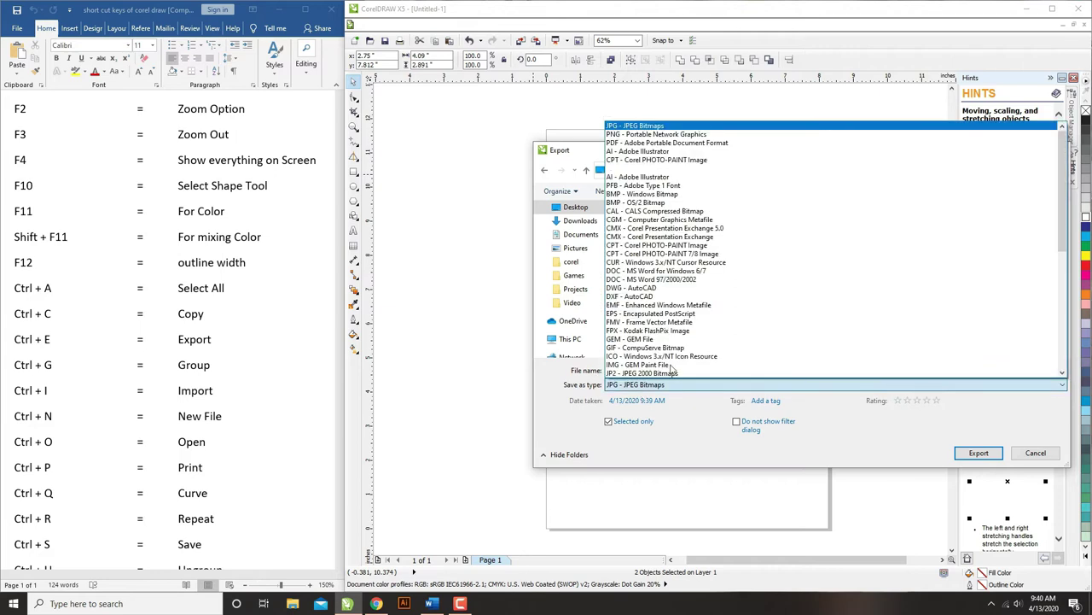
click(586, 152)
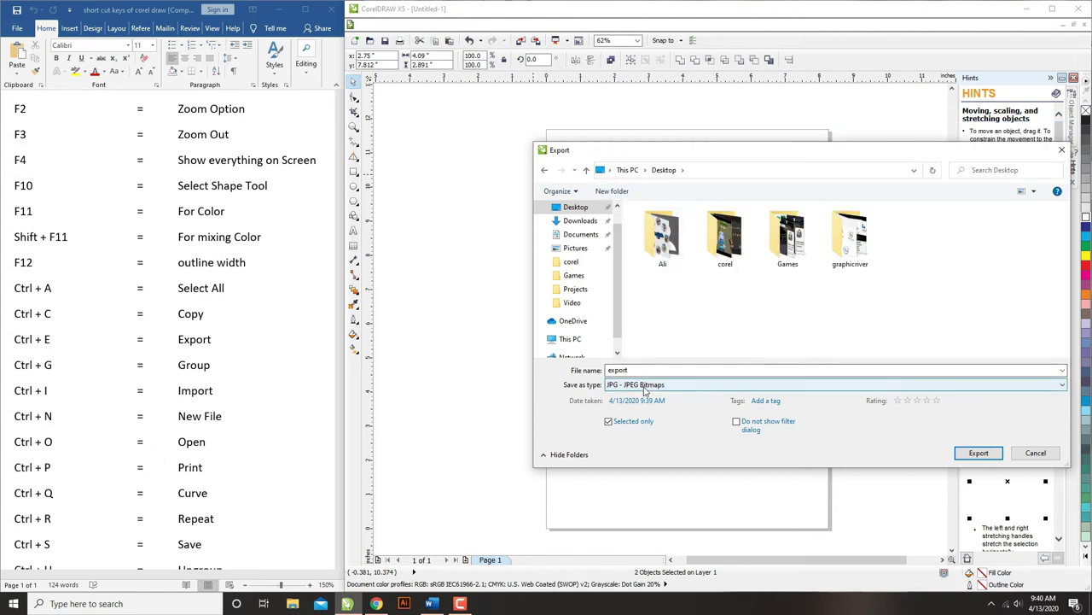
click(636, 422)
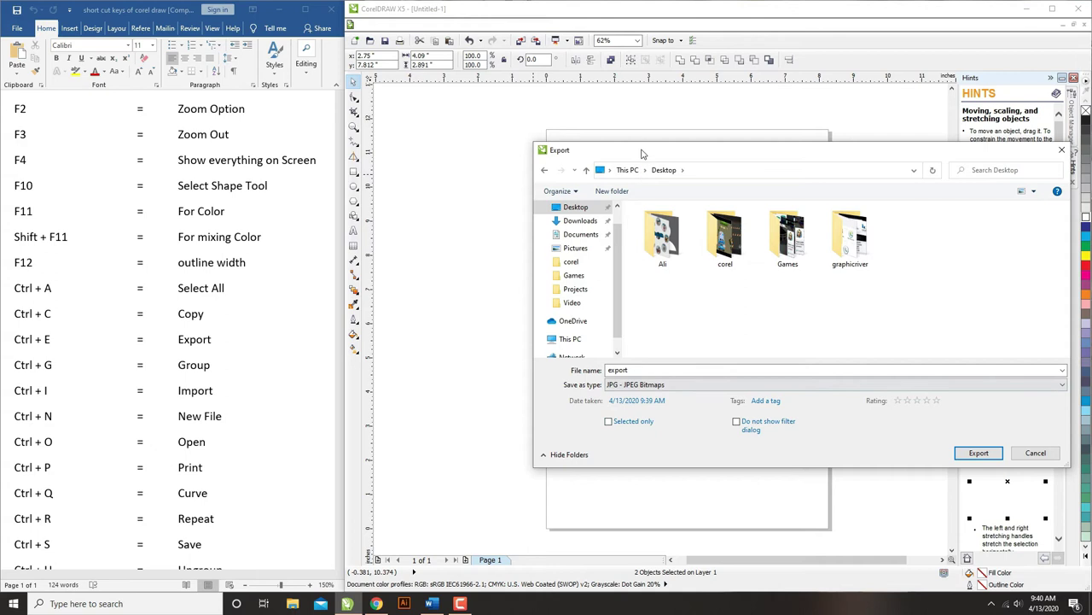
drag(643, 154, 617, 142)
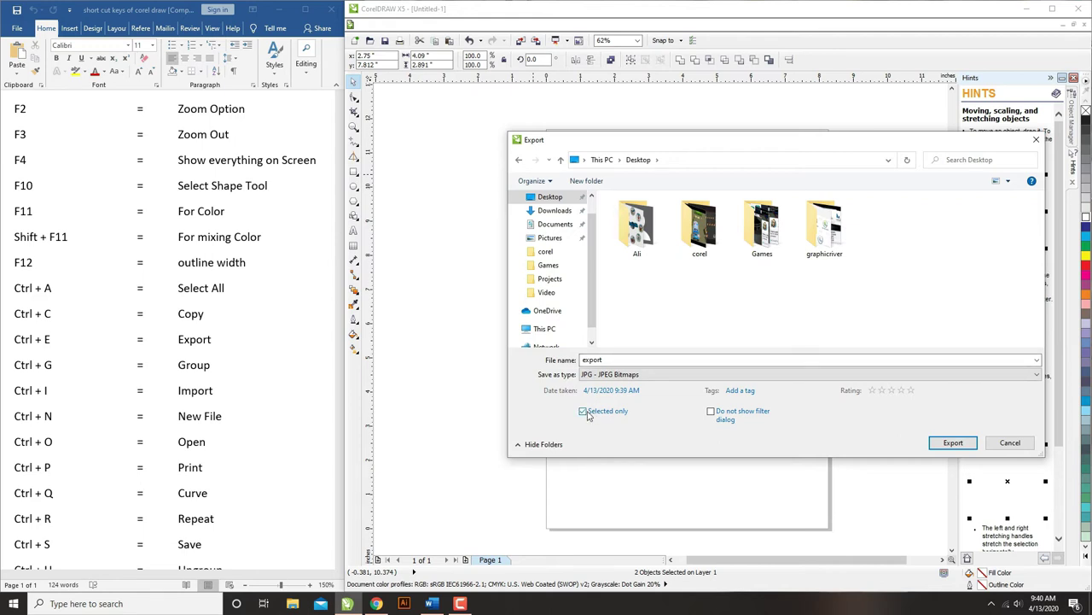
click(954, 442)
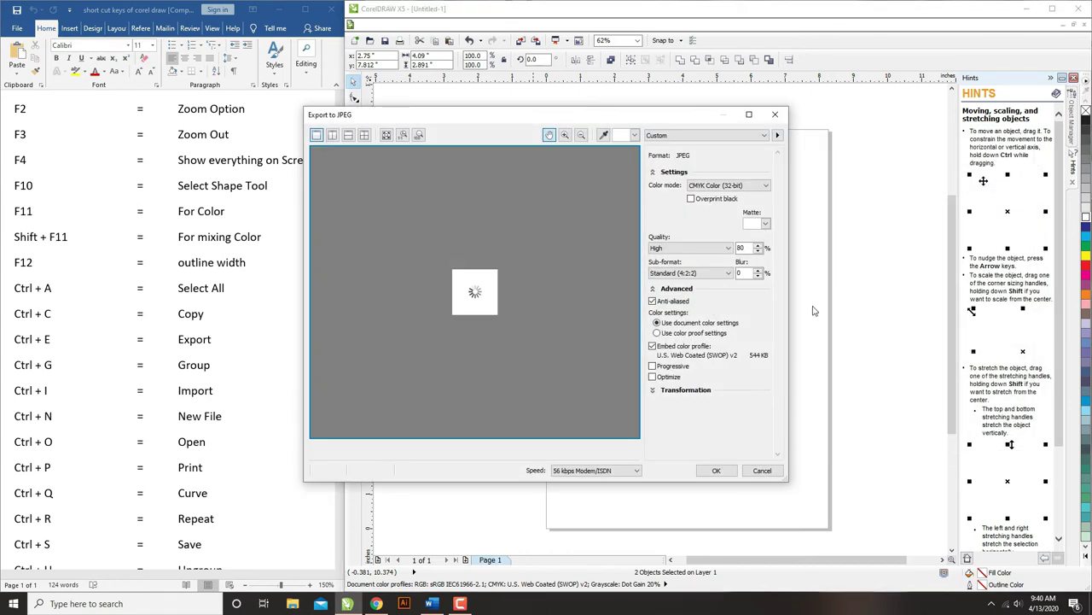
- Apply the High quality JPEG preset and complete the JPEG export
click(698, 136)
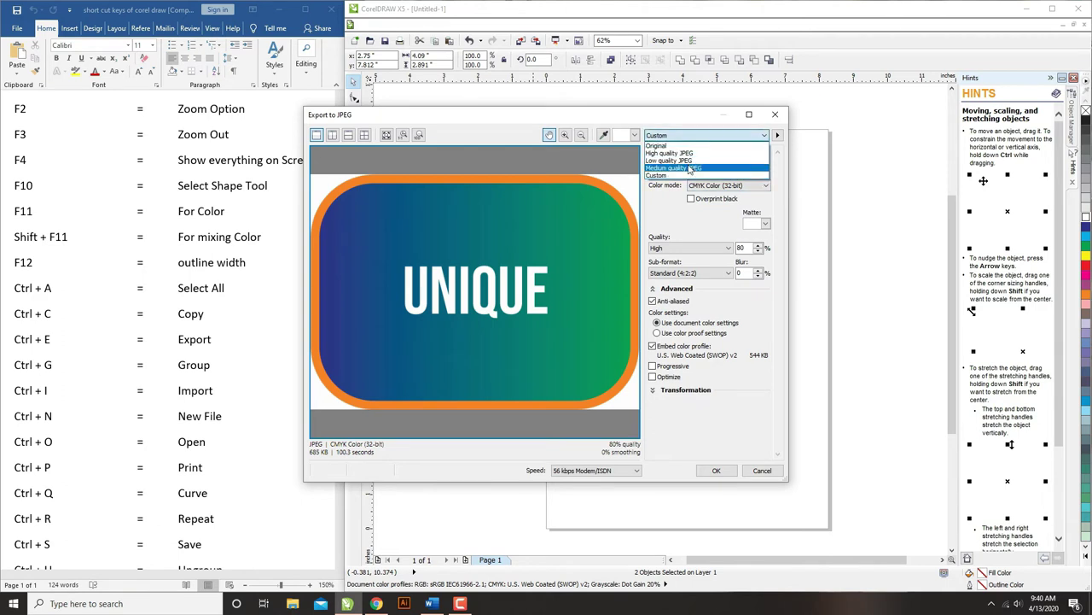
click(693, 146)
click(698, 136)
click(698, 153)
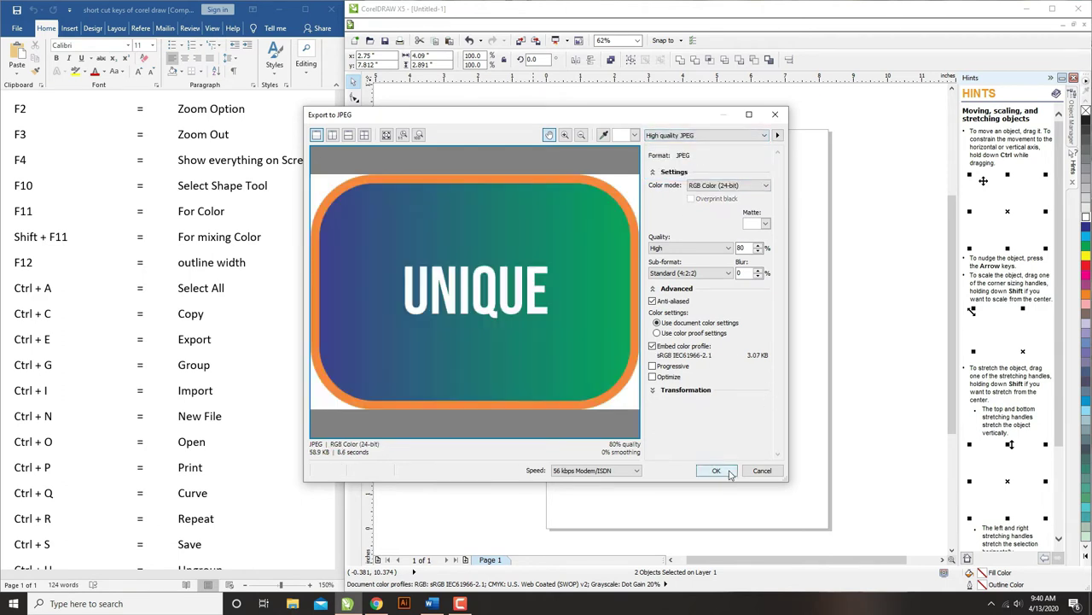
click(730, 472)
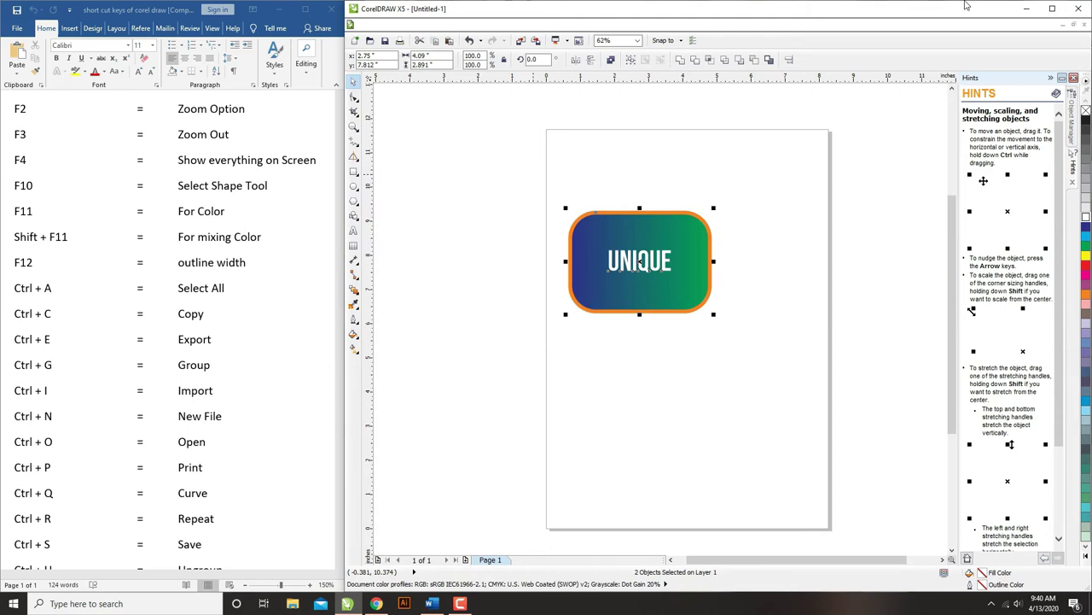
- Switch to the desktop to view the exported picture, close it, and return to the Word shortcut list and CorelDRAW
click(1028, 9)
click(279, 8)
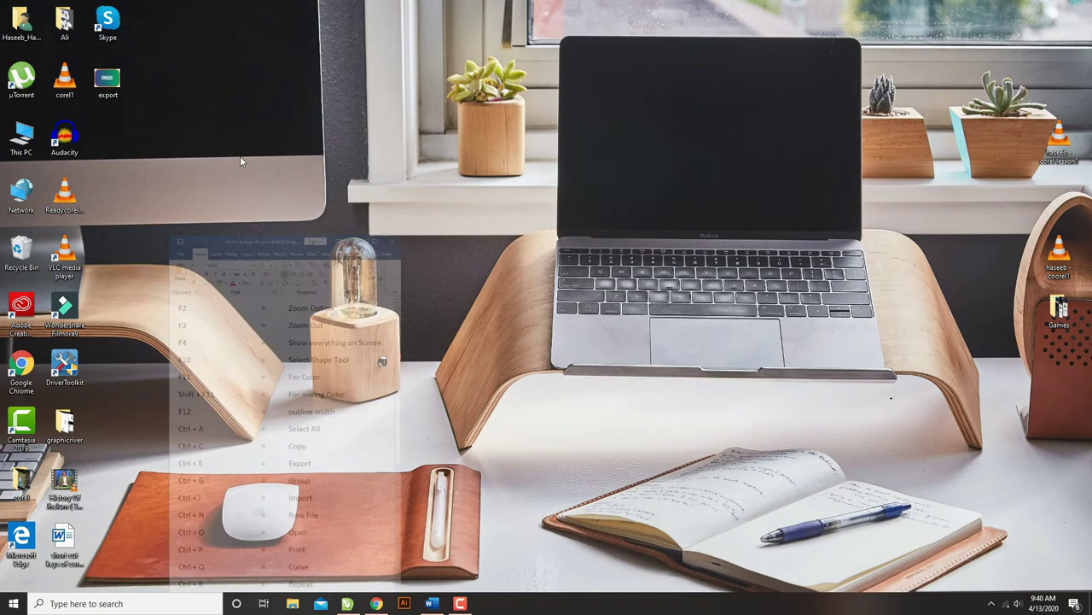
double_click(107, 82)
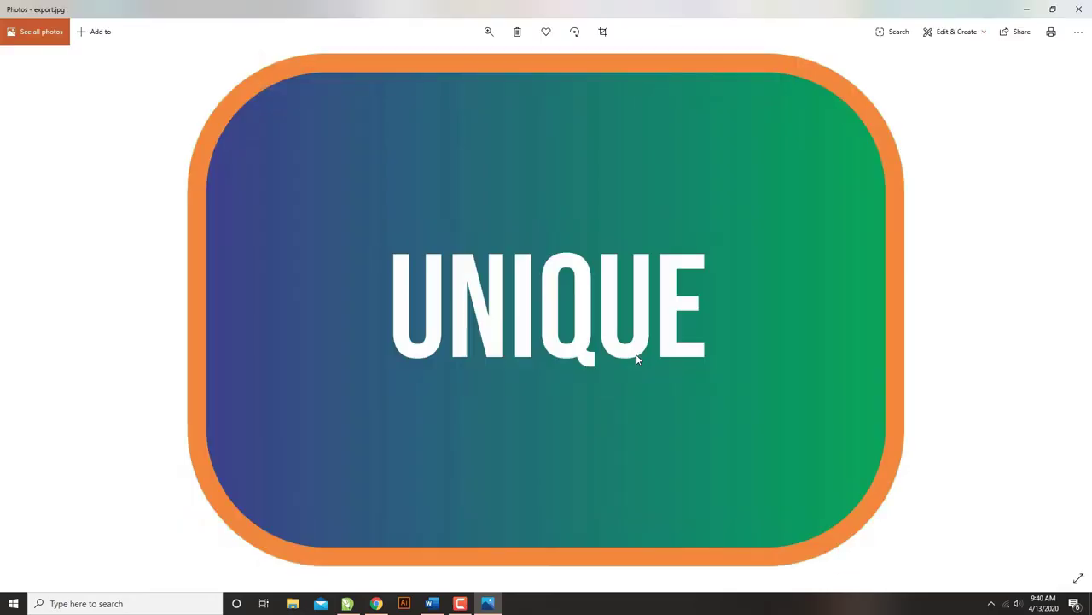
key(alt+F4)
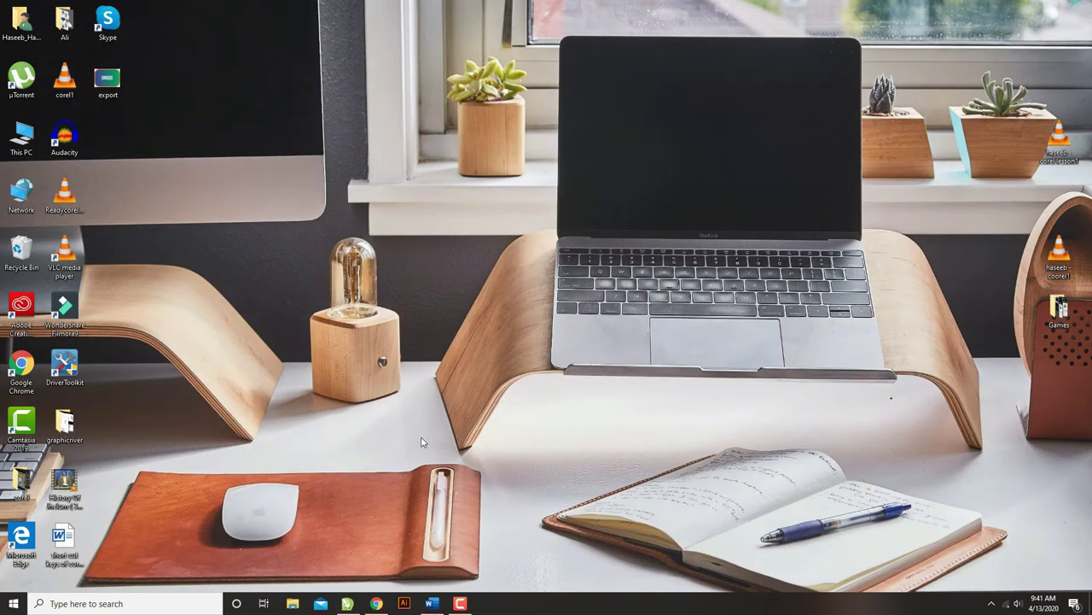
click(433, 604)
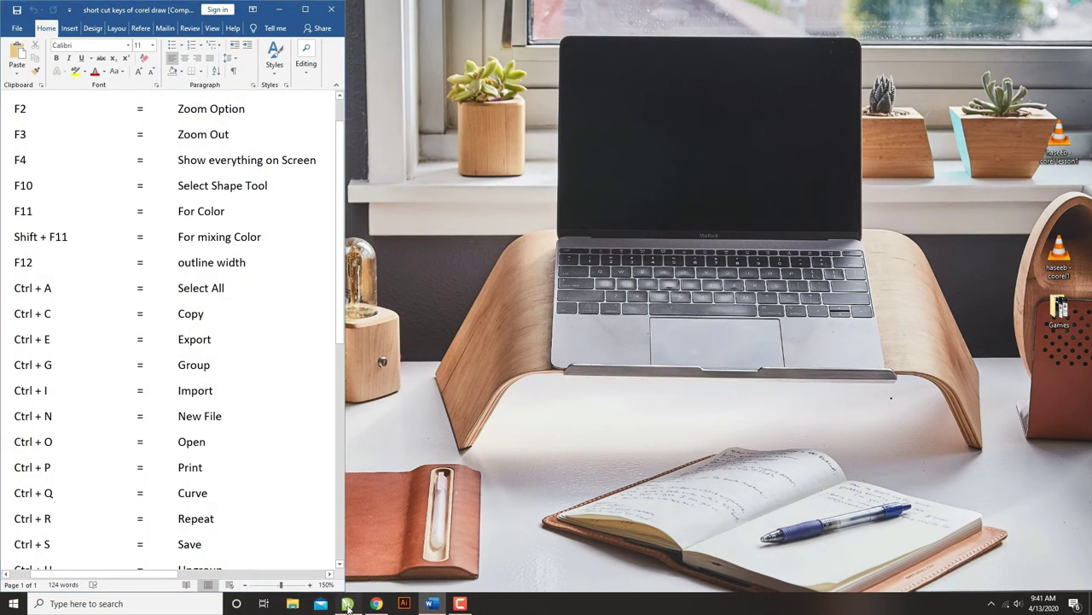
click(347, 603)
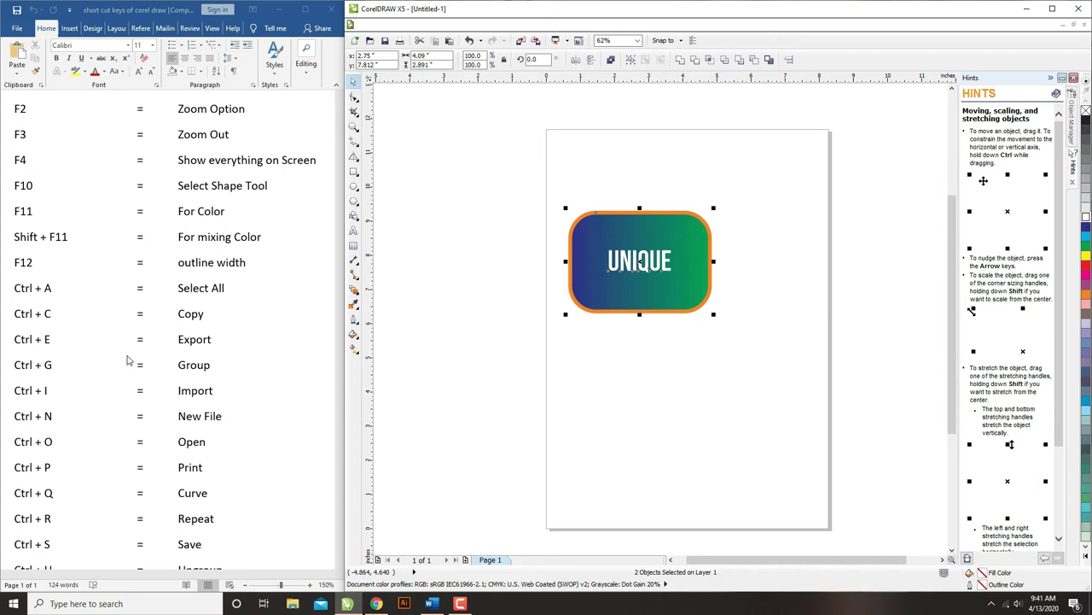
- Try moving the rounded rectangle off the page separately from its text, and undo the move
click(641, 260)
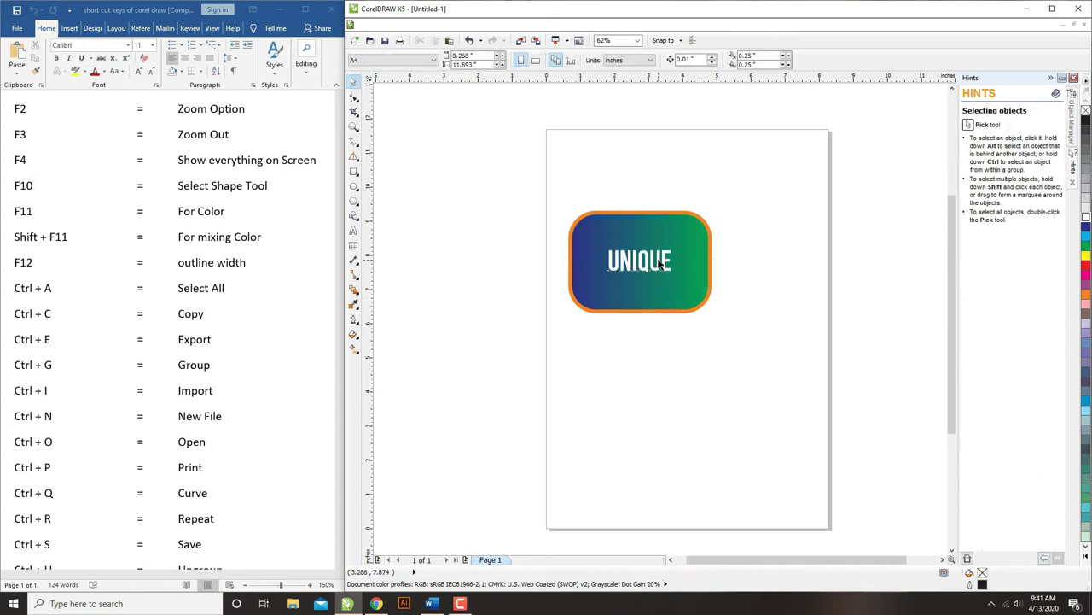
click(653, 225)
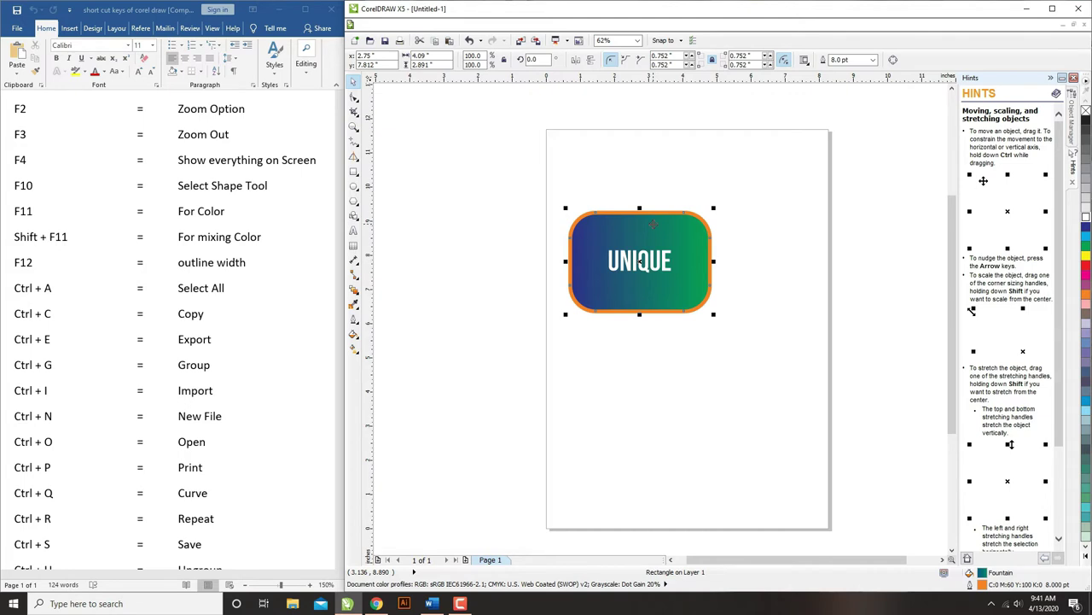
click(590, 205)
drag(534, 180, 756, 326)
drag(661, 222, 465, 355)
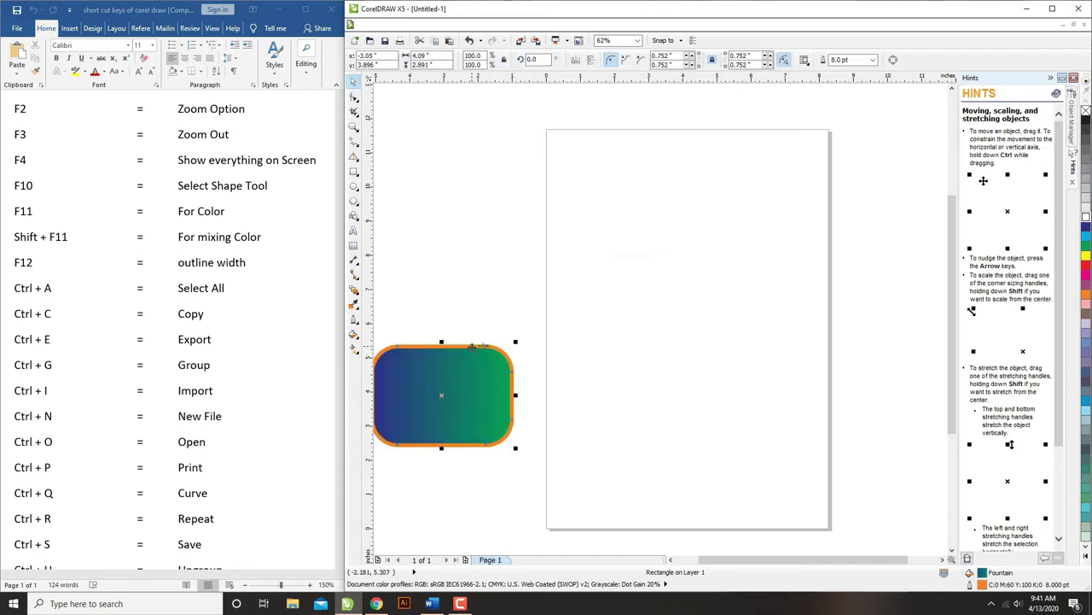
key(ctrl+z)
click(472, 351)
- Group the rounded rectangle with its text, and move the group off the page and back
drag(512, 145, 797, 354)
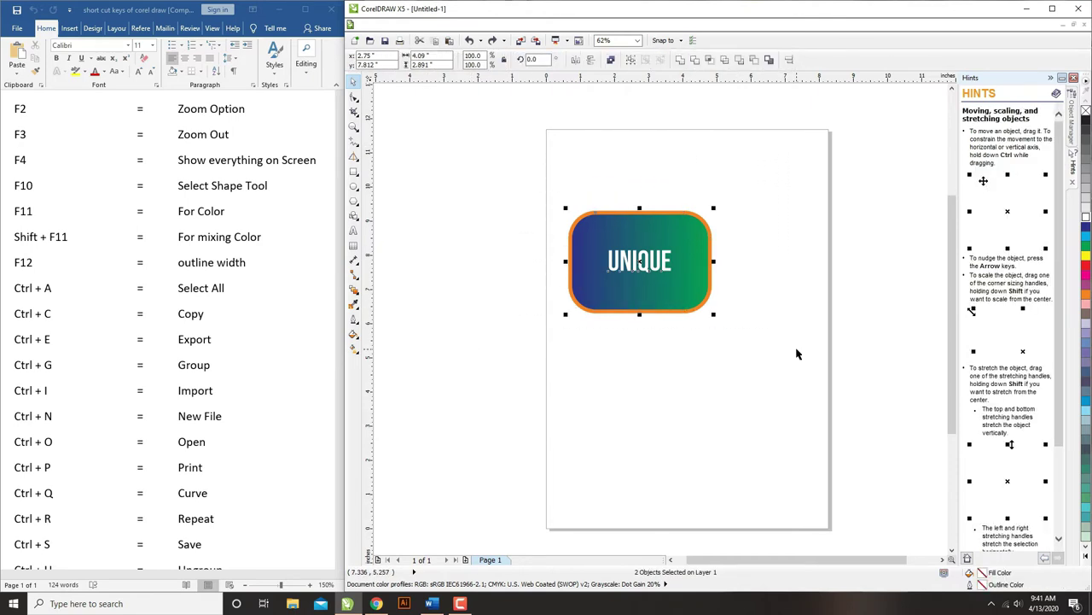
key(ctrl+g)
drag(586, 263, 482, 362)
drag(526, 322, 660, 261)
click(678, 222)
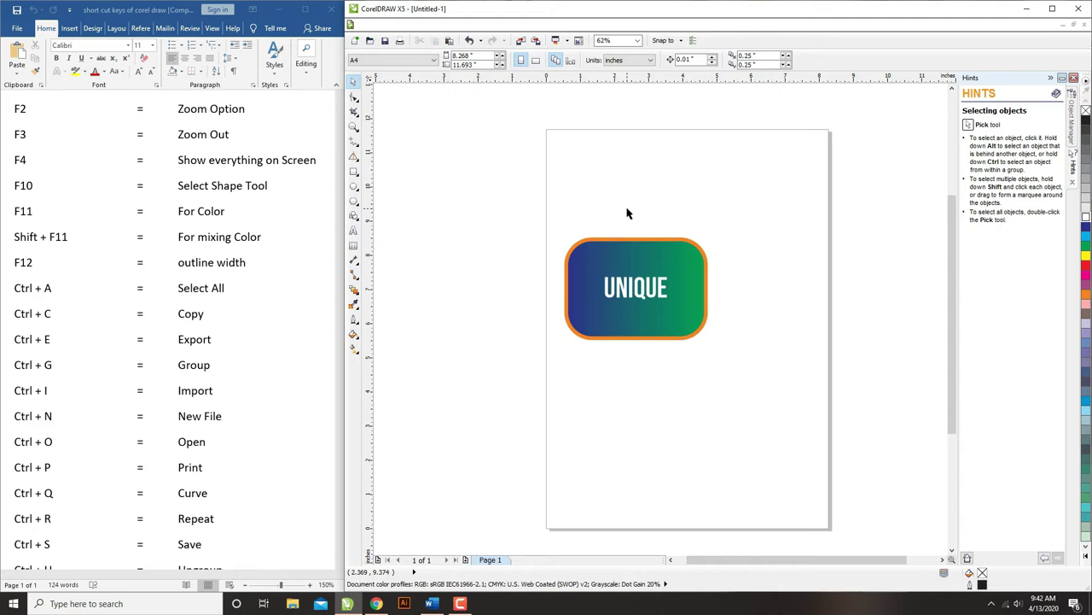
- Import export.jpg from the Desktop, place it beneath the grouped design, and delete the imported picture
key(ctrl+i)
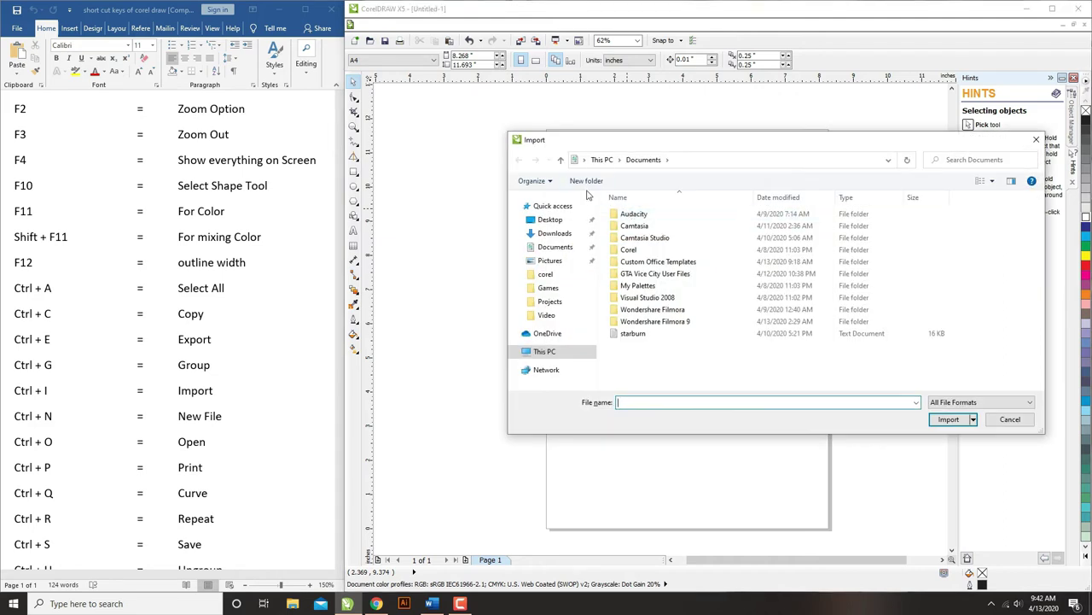
click(546, 219)
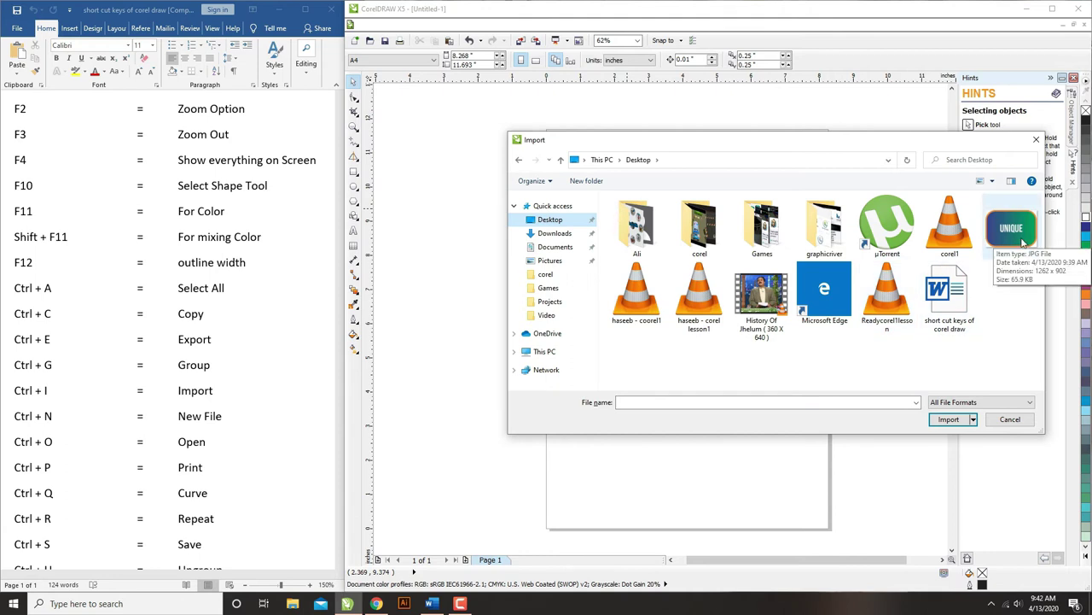
click(1013, 229)
click(948, 419)
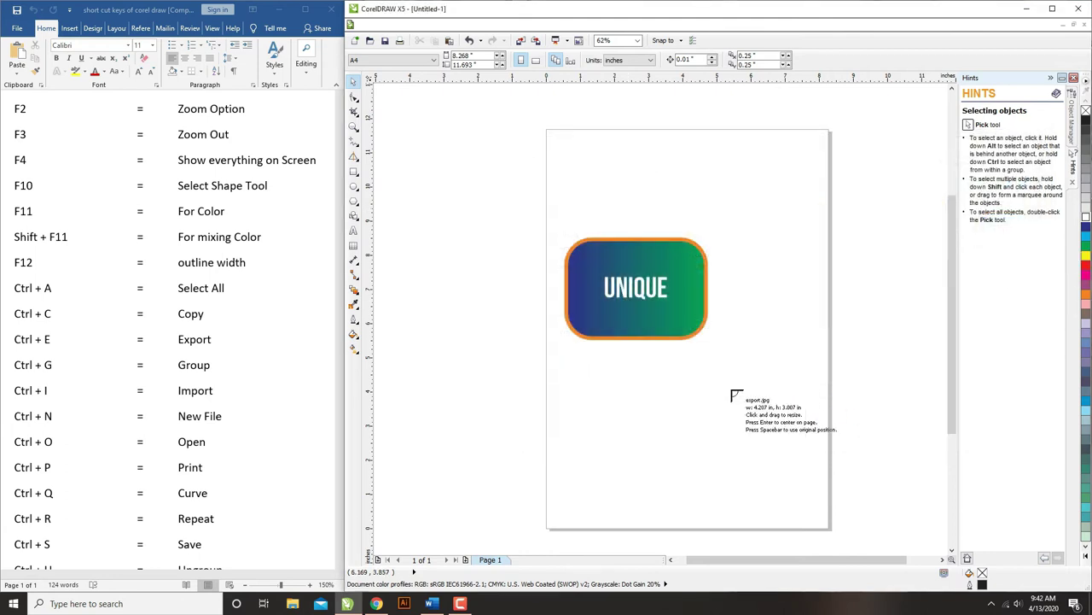
click(547, 373)
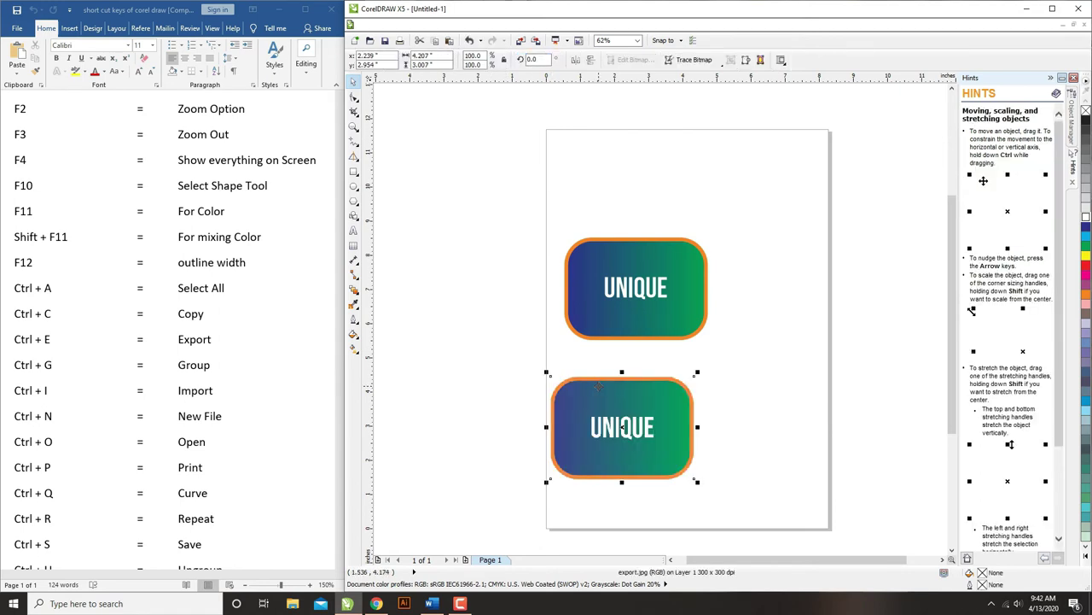
key(Delete)
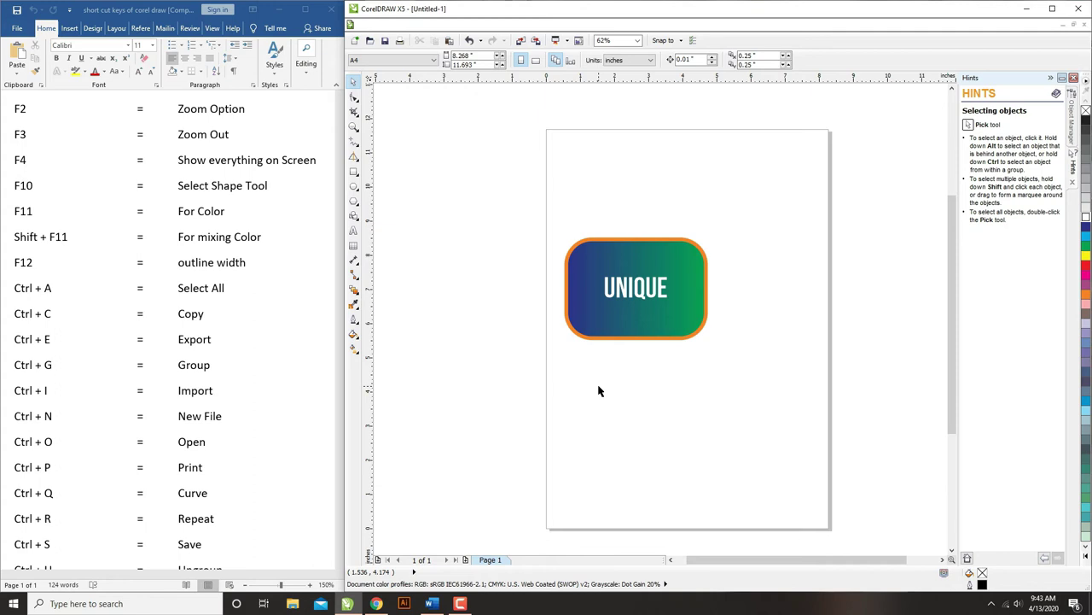
- Place a copy of the group's UNIQUE text below the rounded rectangle and fill the copy with black
click(644, 288)
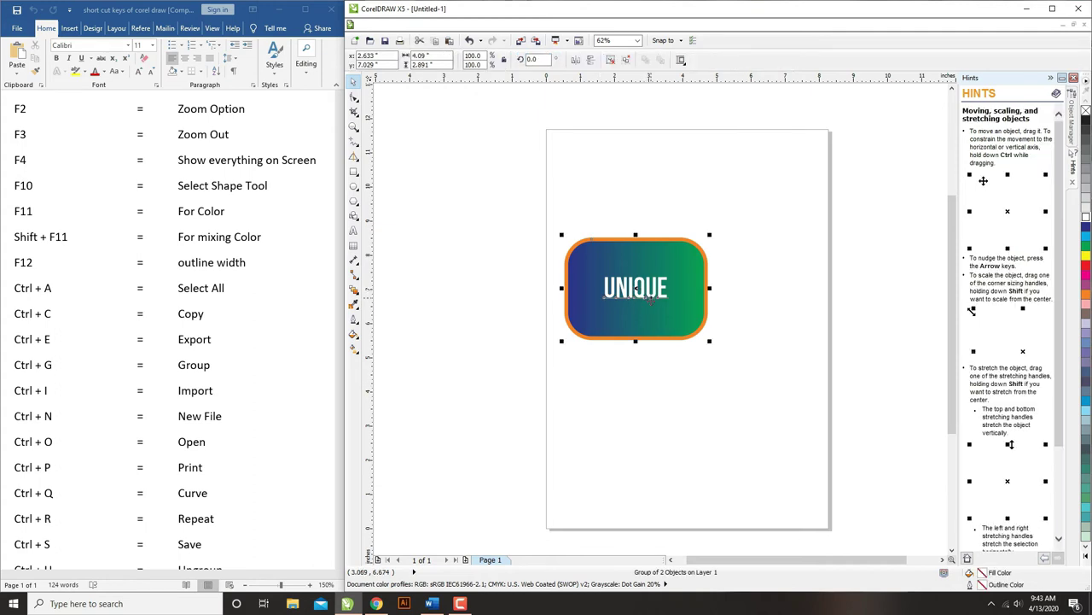
click(761, 309)
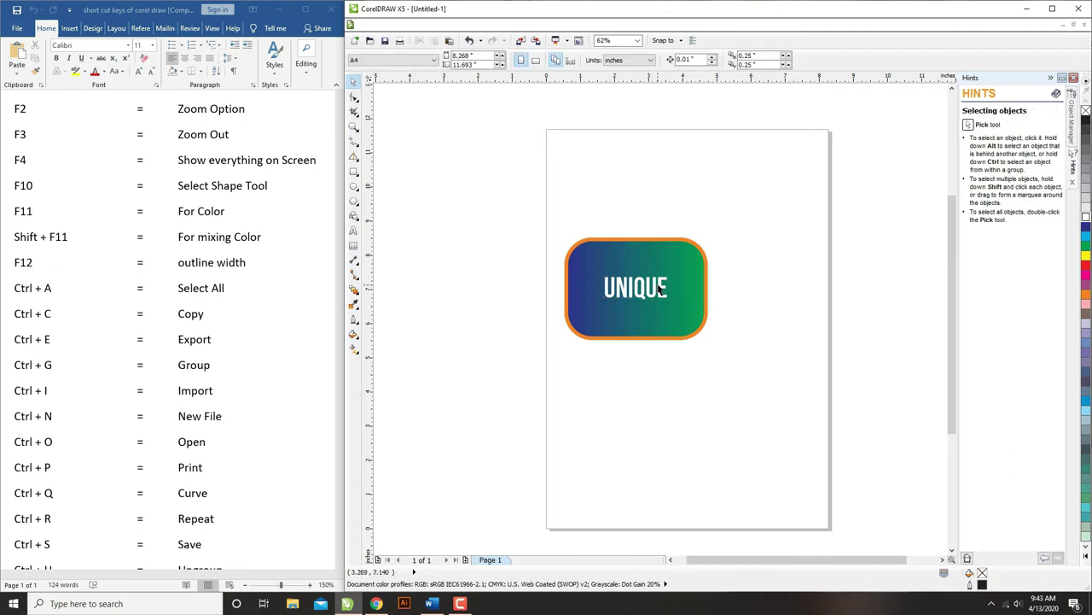
ctrl+click(660, 288)
drag(661, 287, 571, 386)
click(1086, 121)
click(695, 427)
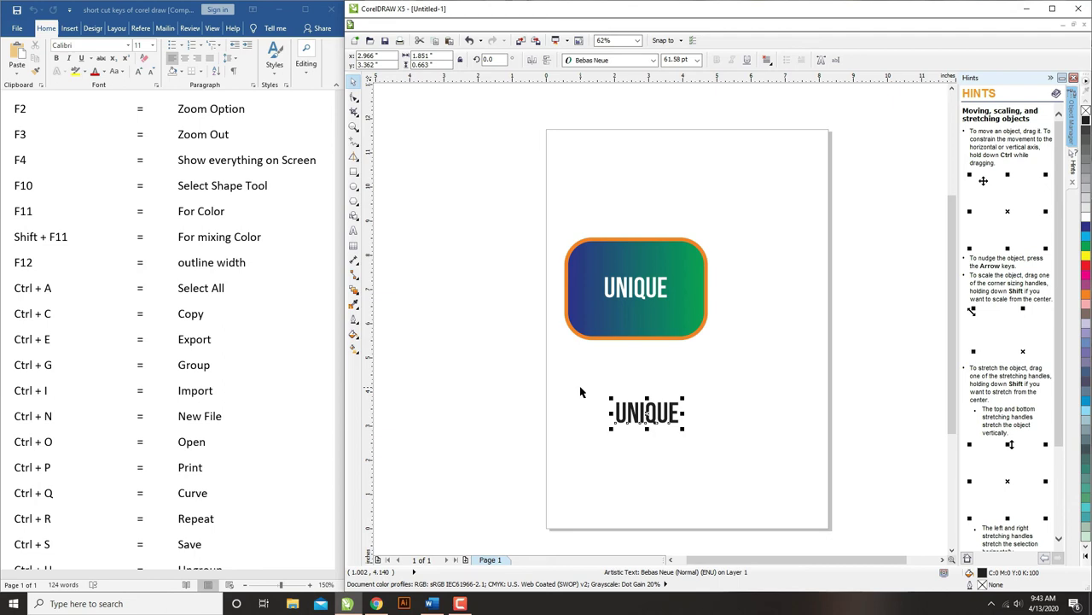
- Convert the black UNIQUE text copy to curves, and undo a trial enlargement to about 177%
click(714, 444)
drag(604, 384, 731, 451)
key(ctrl+q)
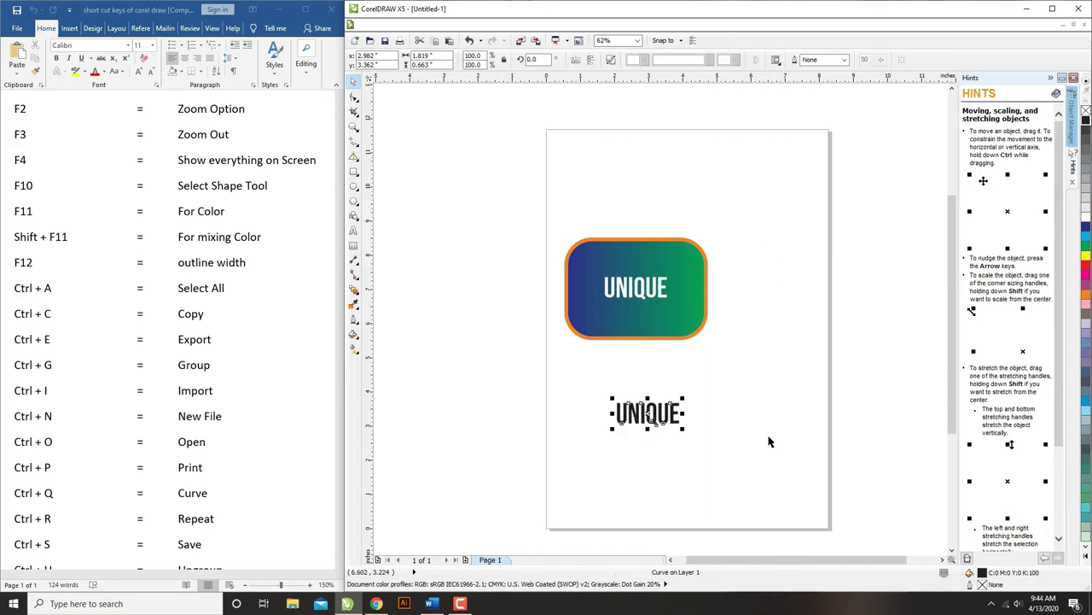
drag(683, 429, 704, 437)
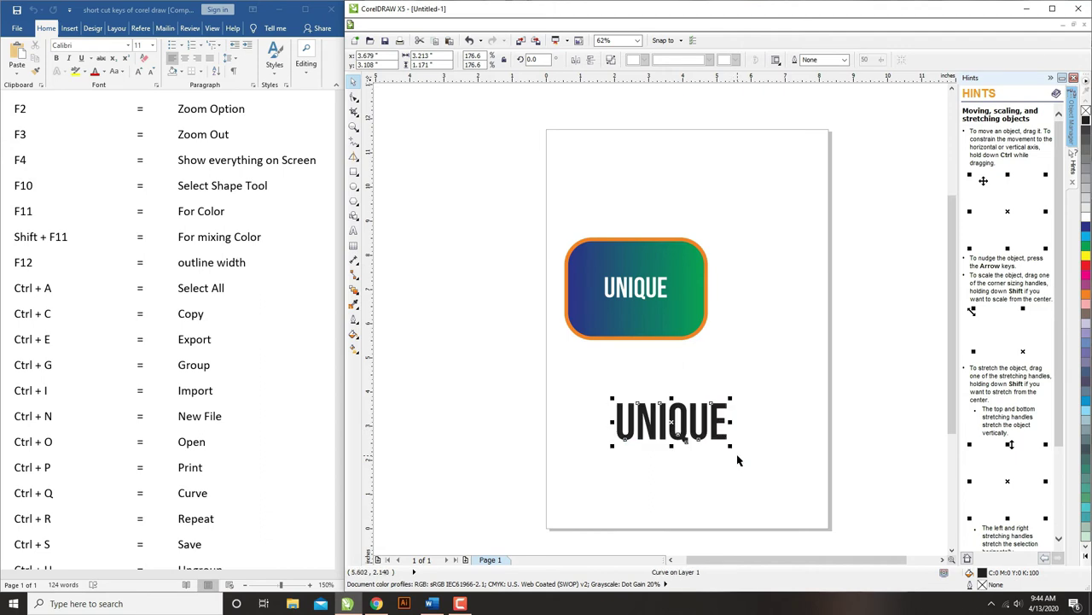
key(ctrl+z)
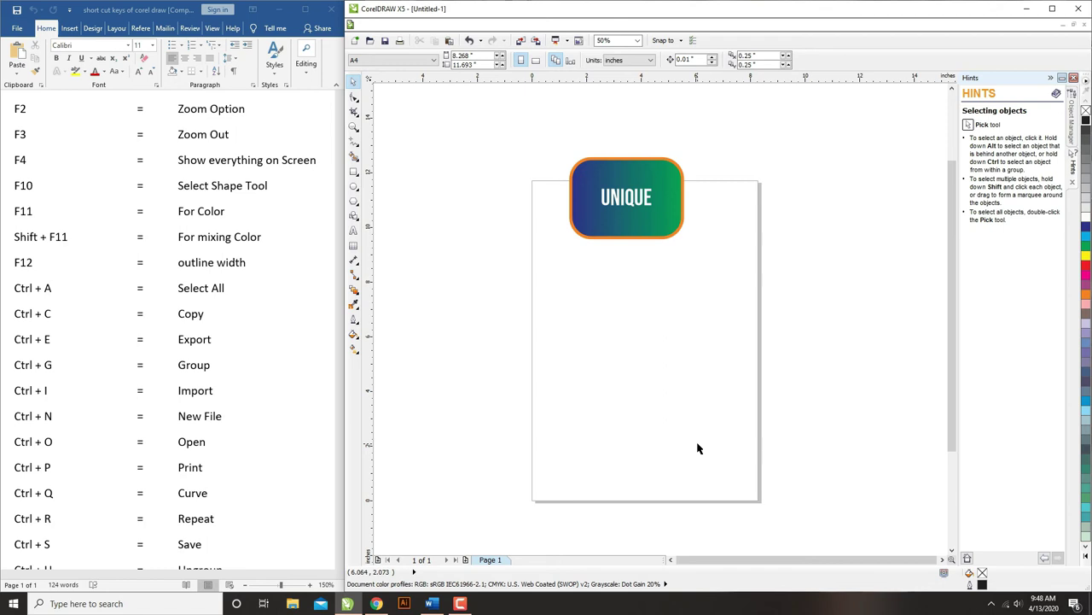
- Move the grouped rounded rectangle and UNIQUE text slightly up and to the right across the page's top edge
drag(527, 140, 708, 264)
drag(677, 222, 702, 220)
click(690, 349)
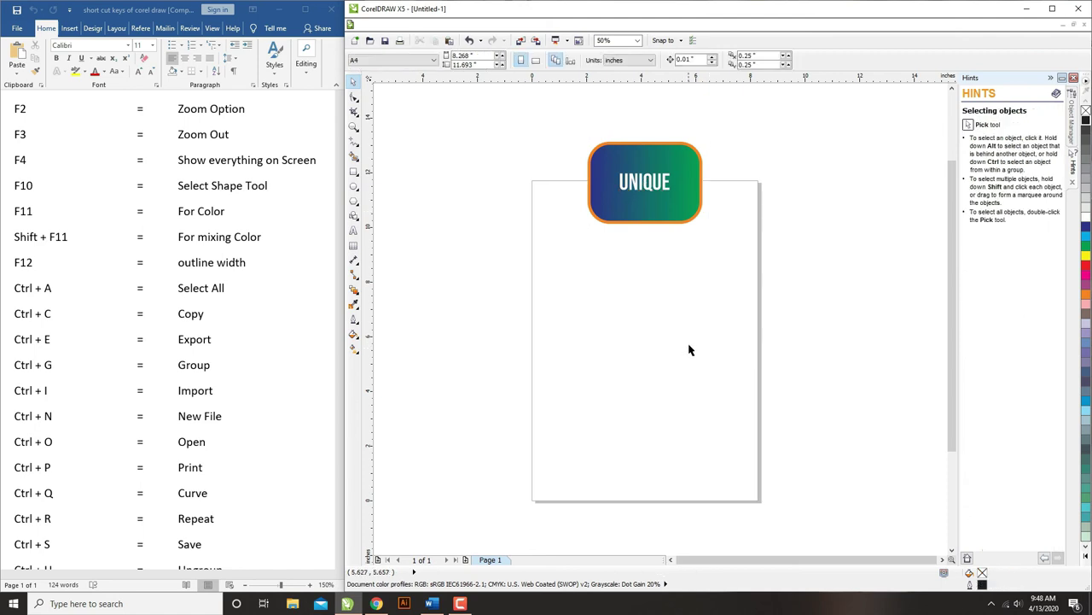
- Draw a square about 2.75 inches wide in the middle of the page and convert it to curves
click(353, 172)
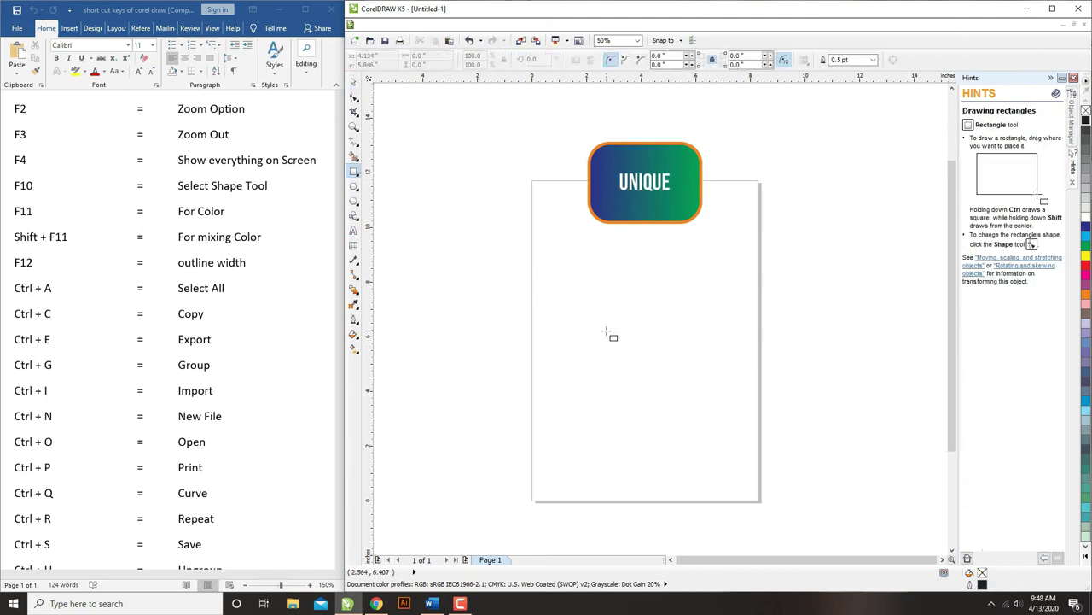
drag(598, 316, 671, 371)
key(ctrl+q)
key(space)
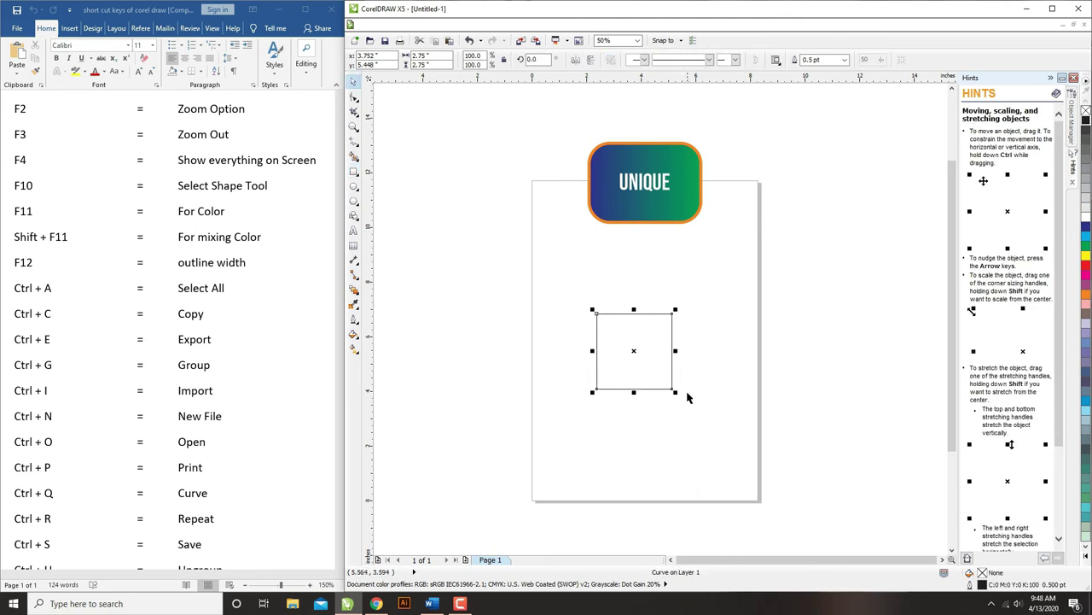
- Rotate the converted square to 315 degrees so that it stands on its corner as a diamond
click(655, 363)
drag(676, 391, 627, 431)
double_click(536, 59)
text(315)
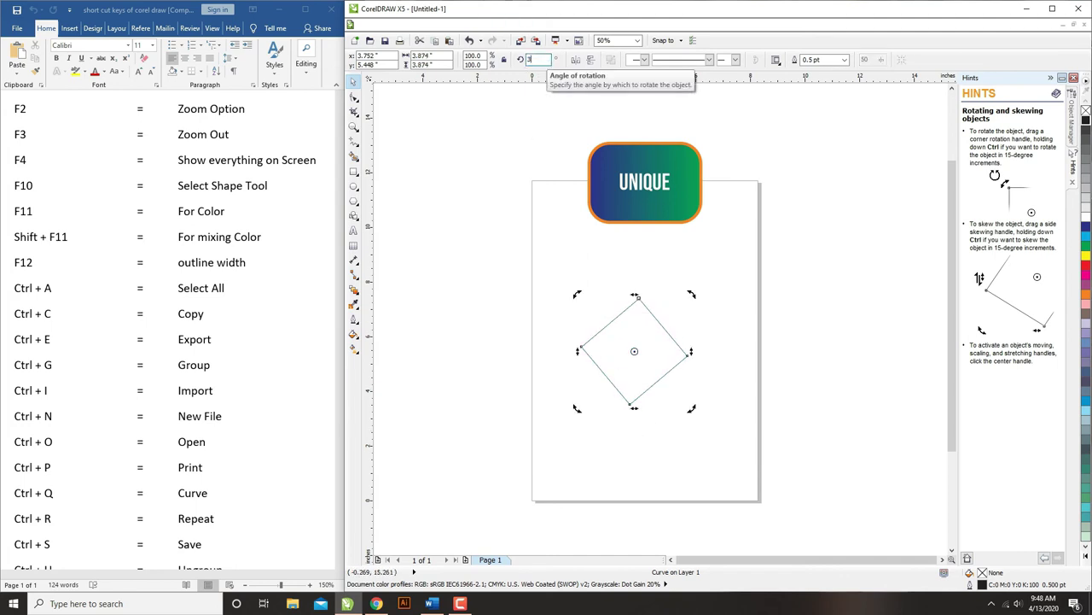
key(Return)
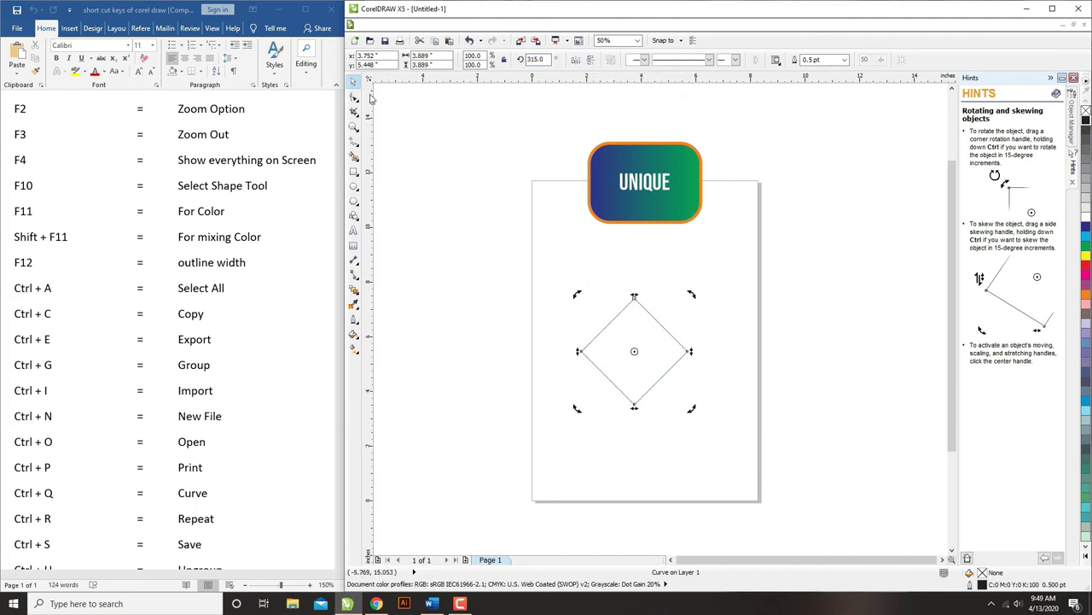
- Smooth the diamond's side and bottom nodes with the Shape tool to form a teardrop petal
key(F10)
drag(568, 333, 707, 441)
key(s)
key(space)
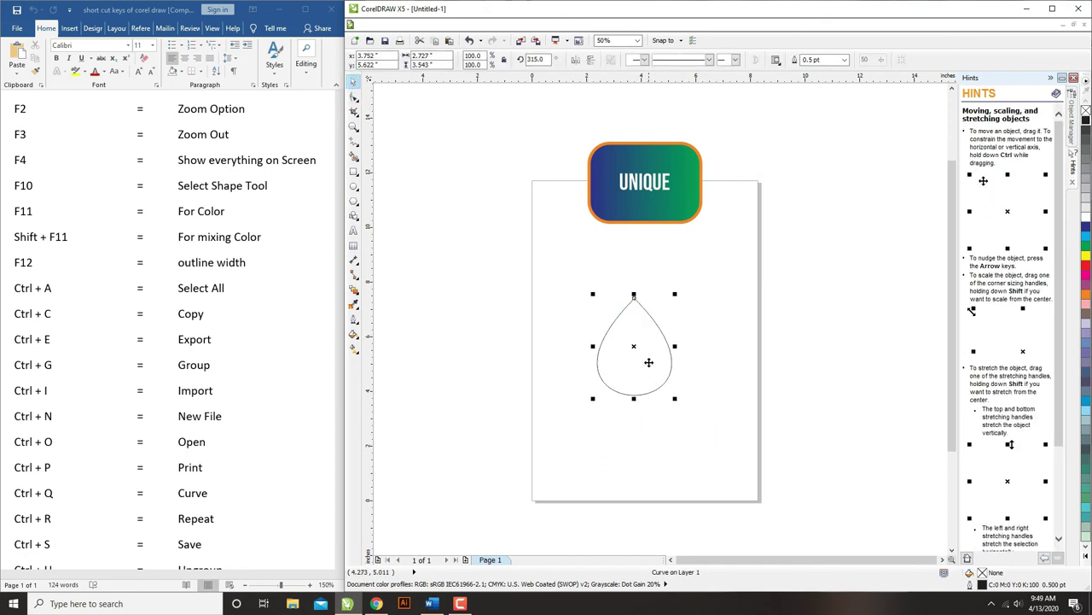
- Create a copy of the petal rotated clockwise about its bottom point to about 298.5 degrees, and repeat it until the petals form a full circular flower
click(649, 362)
drag(676, 294, 707, 312)
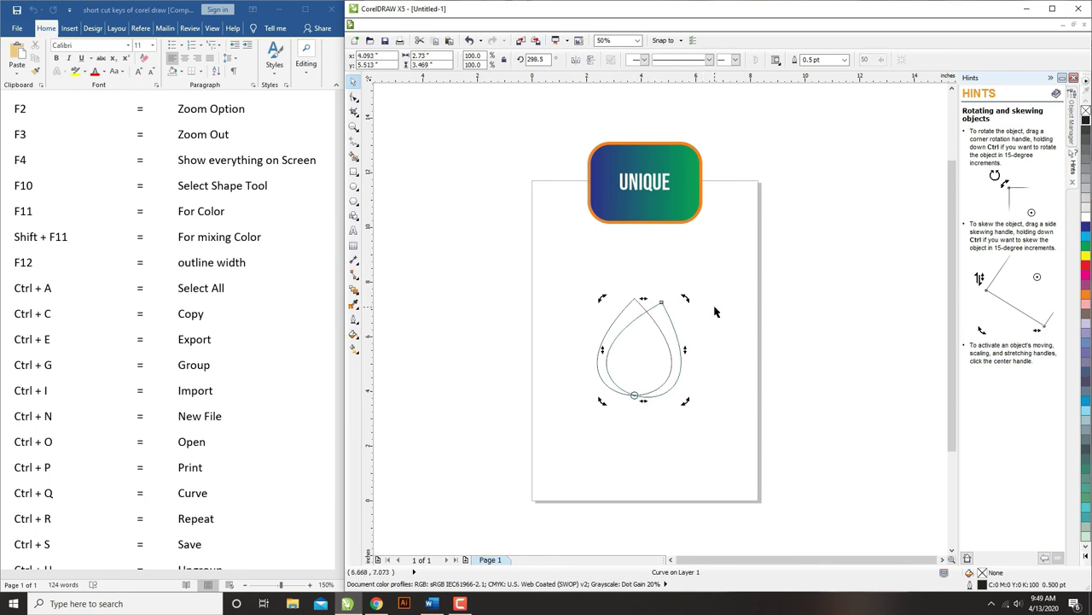
key(ctrl+r)
key(ctrl+r)
key(ctrl+r)
key(ctrl+r)
key(ctrl+r)
key(ctrl+r)
key(ctrl+r)
key(ctrl+r)
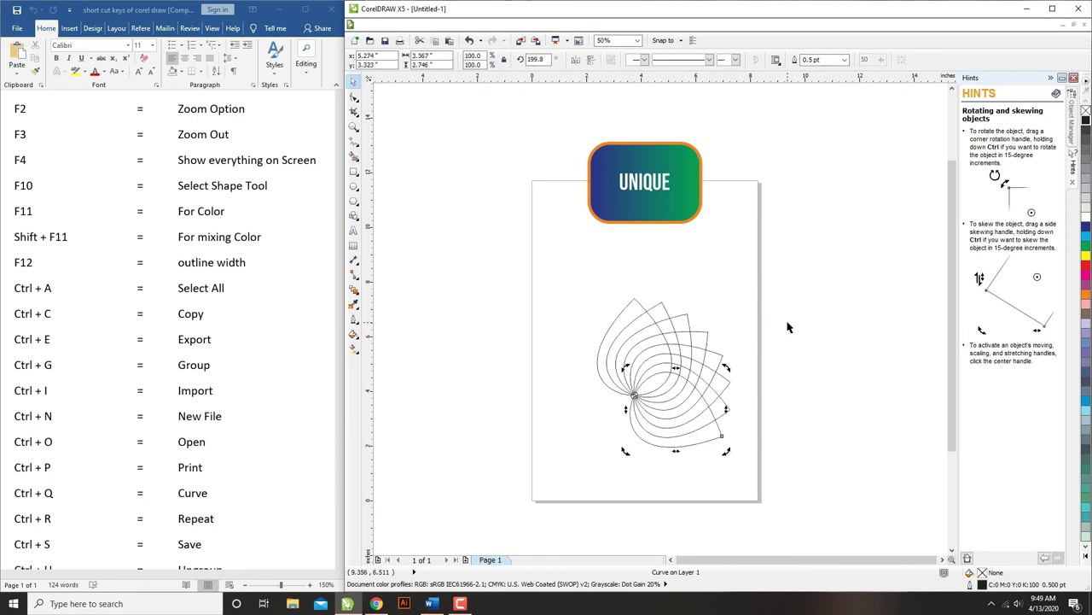
key(ctrl+r)
key(ctrl+r)
key(ctrl+r)
key(ctrl+r)
key(ctrl+r)
key(ctrl+r)
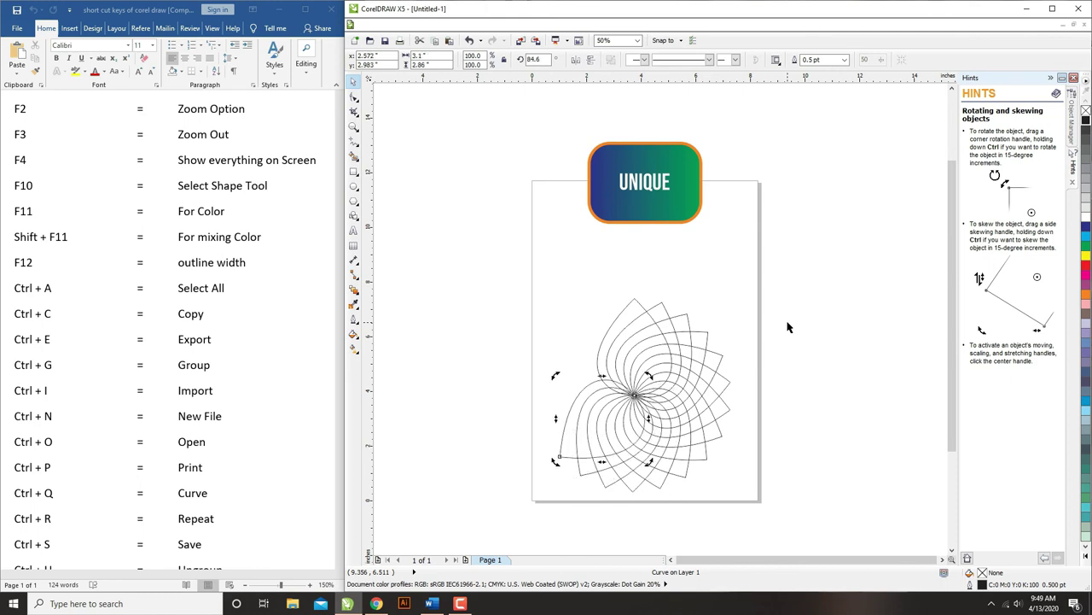
key(ctrl+r)
key(ctrl+r)
key(ctrl+r)
key(ctrl+r)
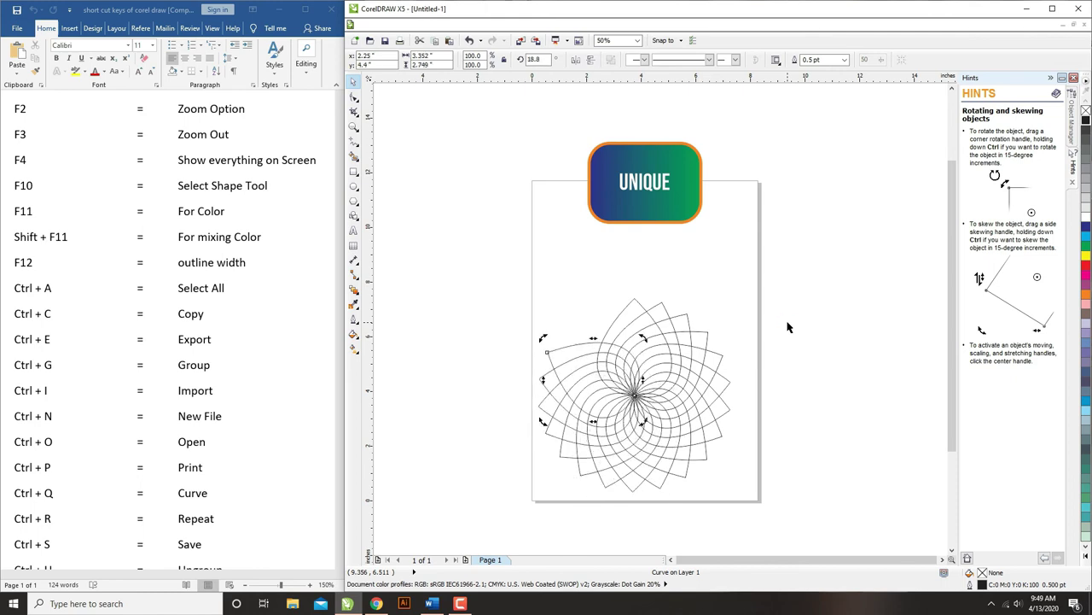
key(ctrl+r)
key(ctrl+r)
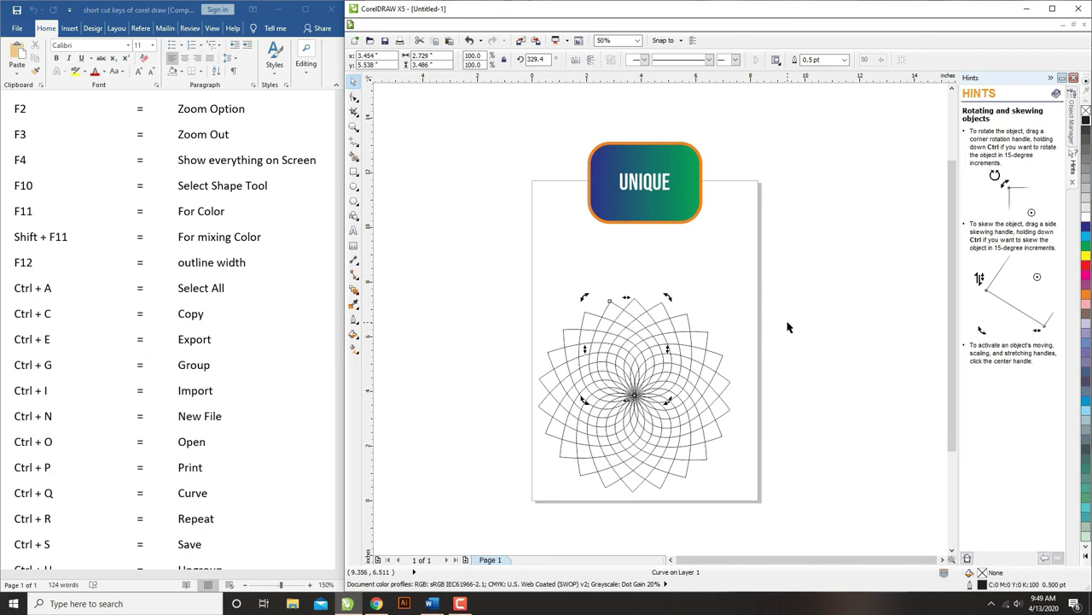
click(771, 360)
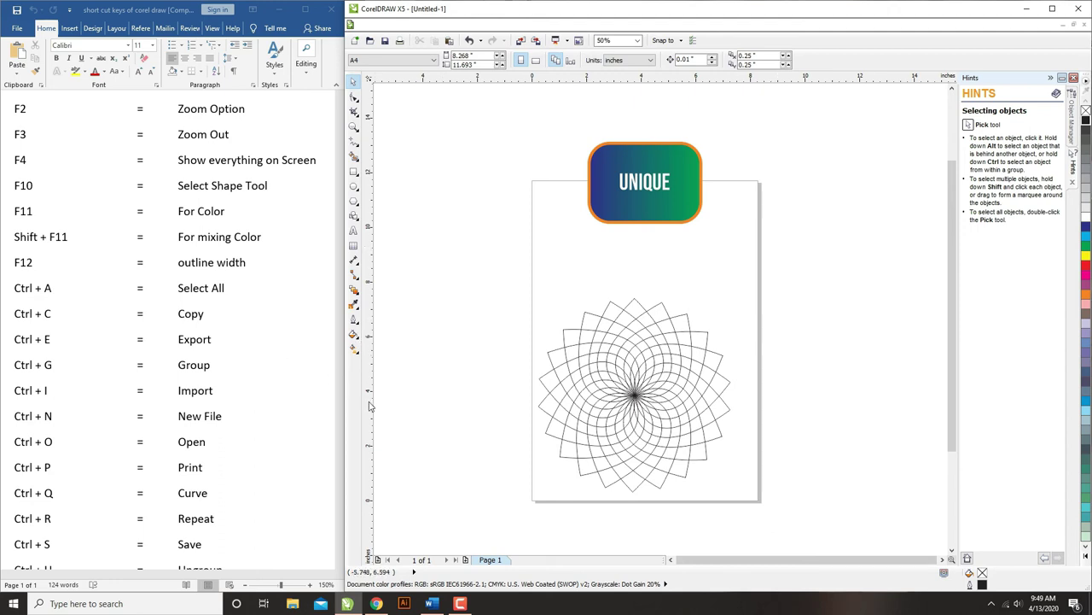
- Group all the flower's petals, shift the group up and to the right, and select a single petal inside the group
scroll(171, 341, down, 3)
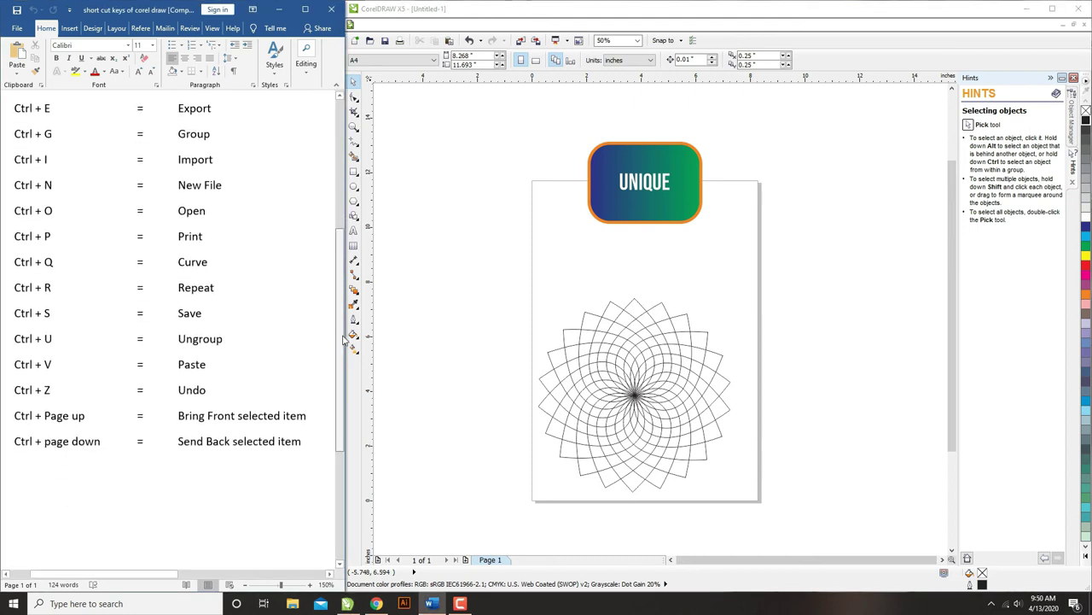
click(523, 249)
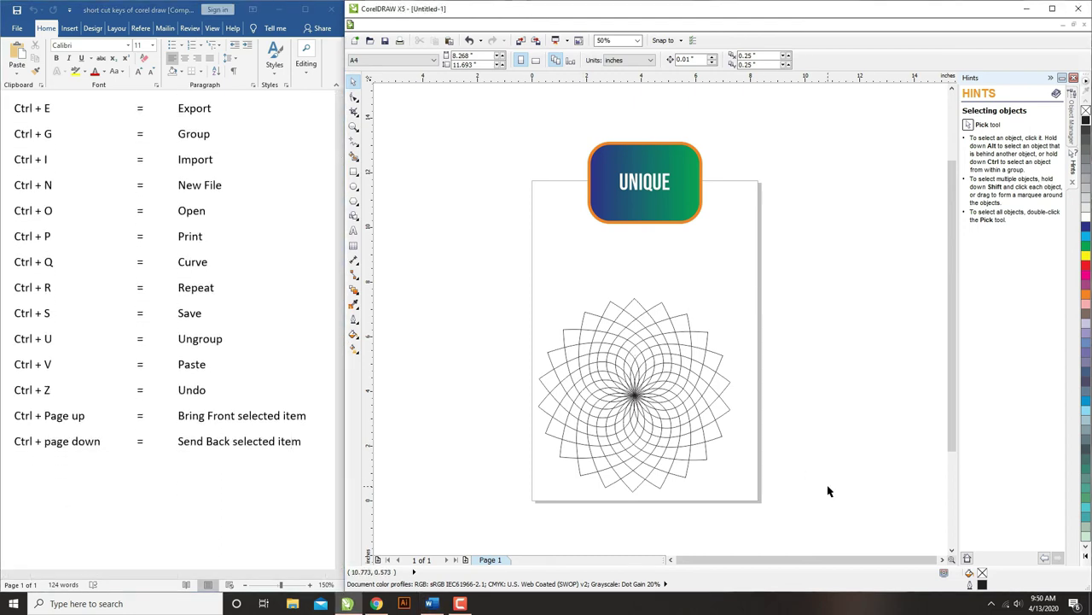
drag(495, 292, 783, 497)
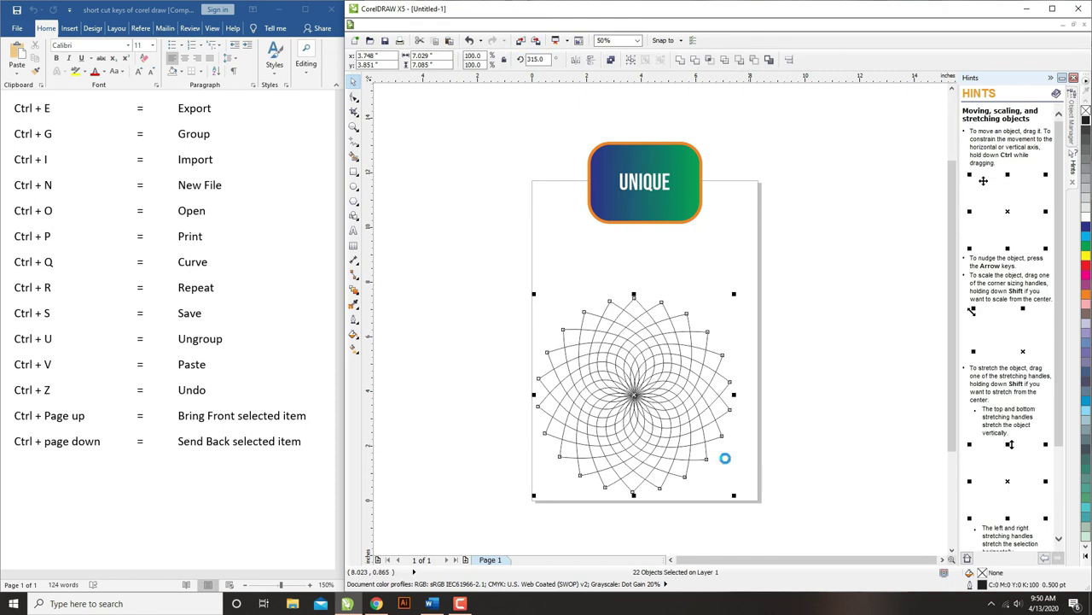
key(ctrl+g)
mouse_move(688, 379)
mouse_down()
mouse_move(759, 348)
mouse_move(705, 378)
mouse_up()
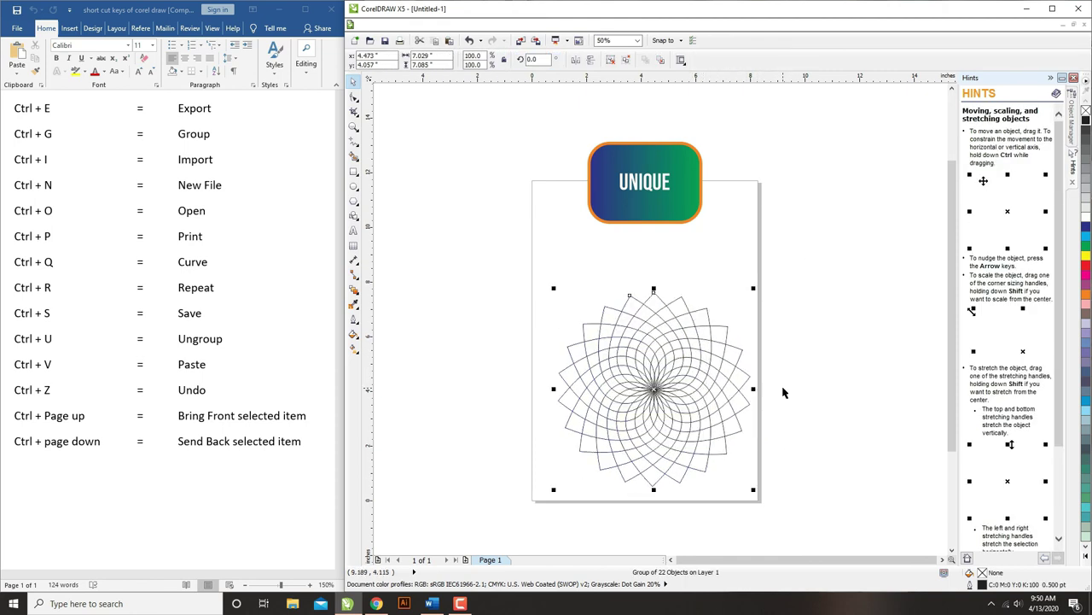
ctrl+click(700, 383)
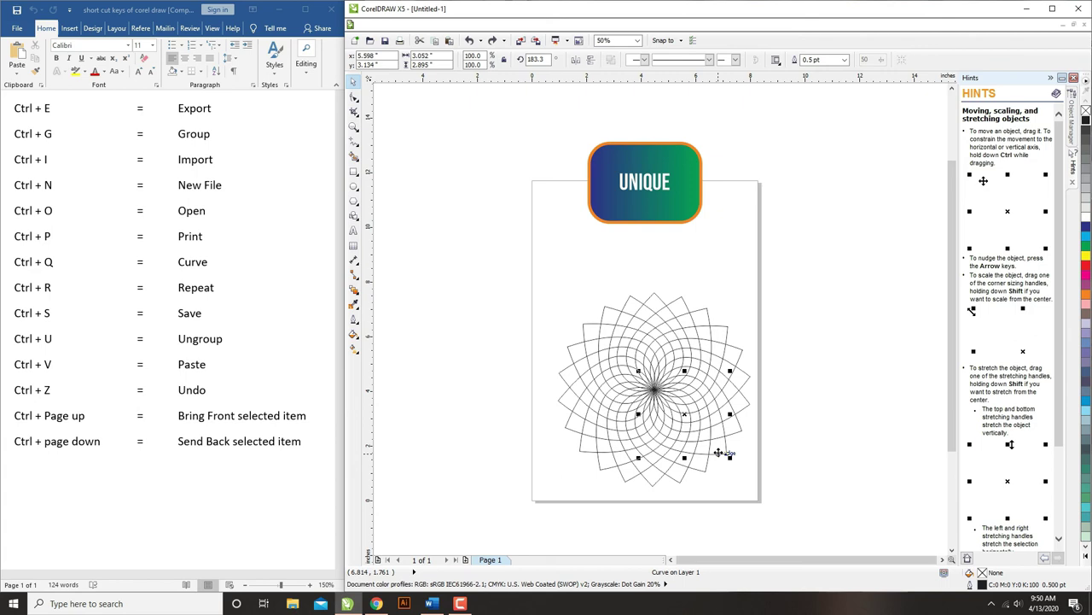
click(538, 413)
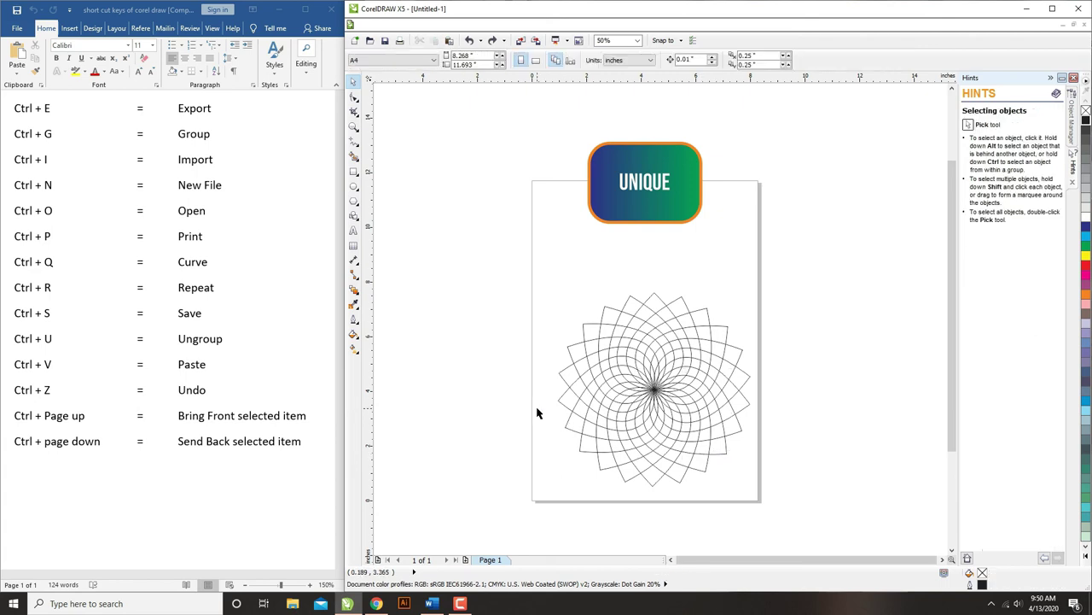
- Undo the flower group's moves back to its original position and clear the selection
key(ctrl+z)
key(ctrl+z)
key(ctrl+z)
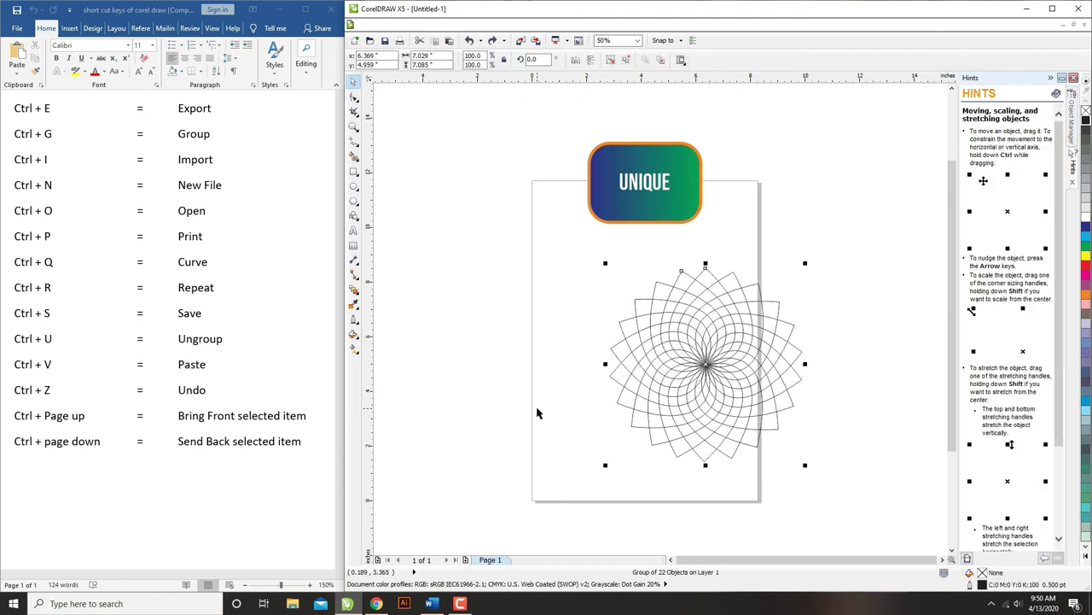
click(517, 390)
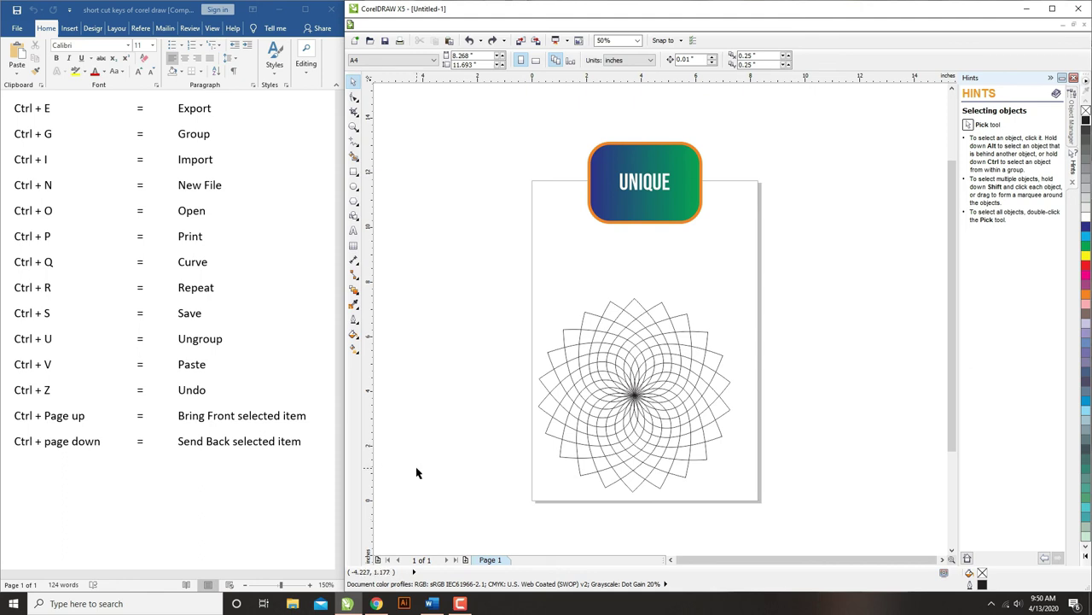
- Draw a 3.25-inch square beside the page and add a 1.5-inch copy overlapping the middle of its right edge
click(354, 171)
drag(390, 210, 482, 301)
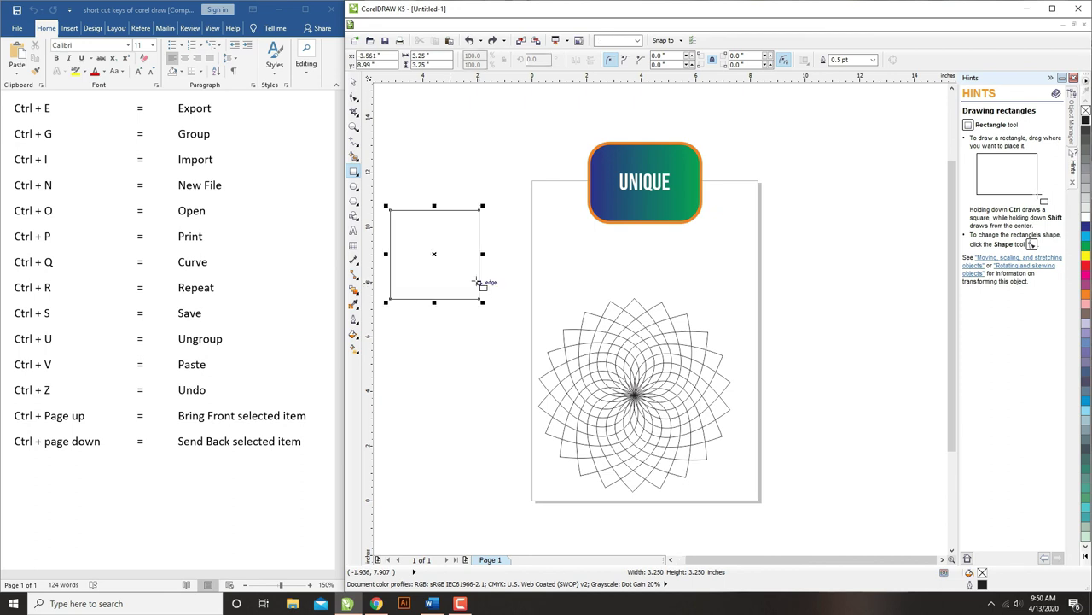
click(354, 81)
drag(482, 205, 493, 248)
click(495, 215)
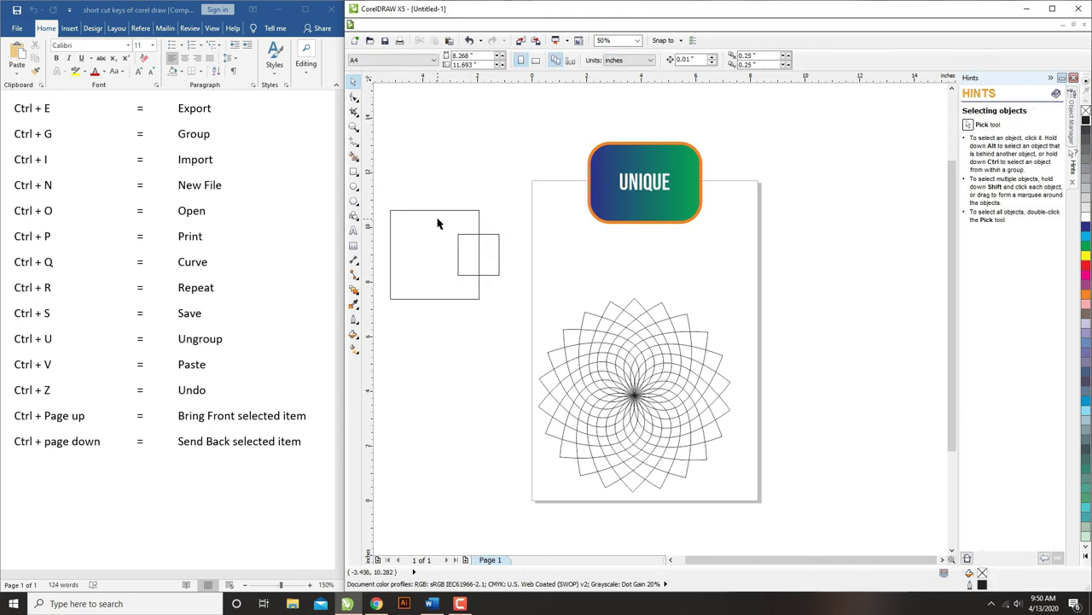
- Fill the large square with blue (C100 M100) and the small overlapping square with cyan (C100)
click(440, 213)
click(1085, 227)
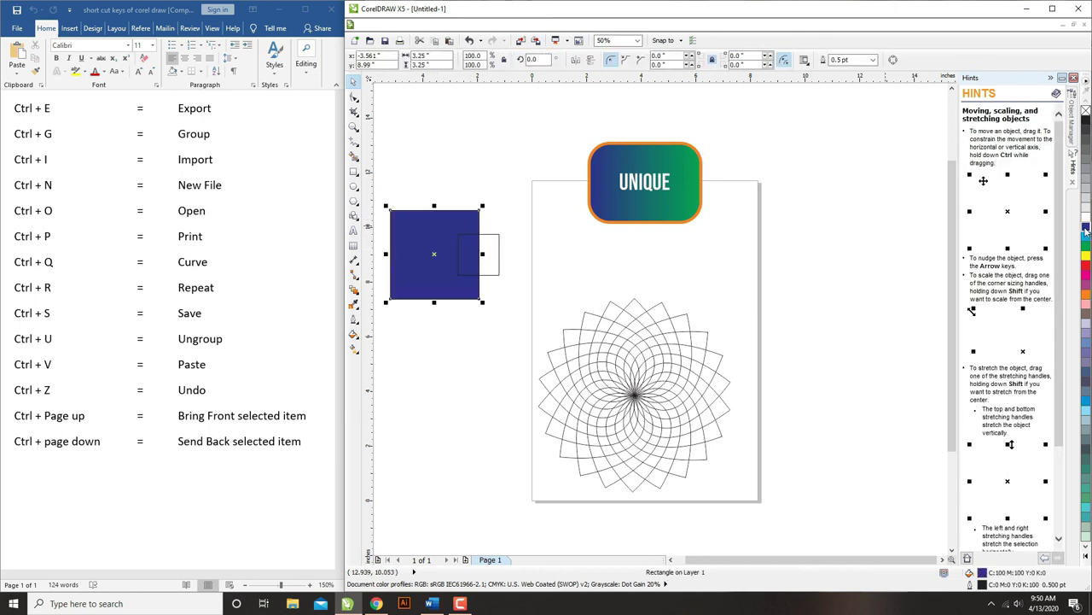
click(498, 245)
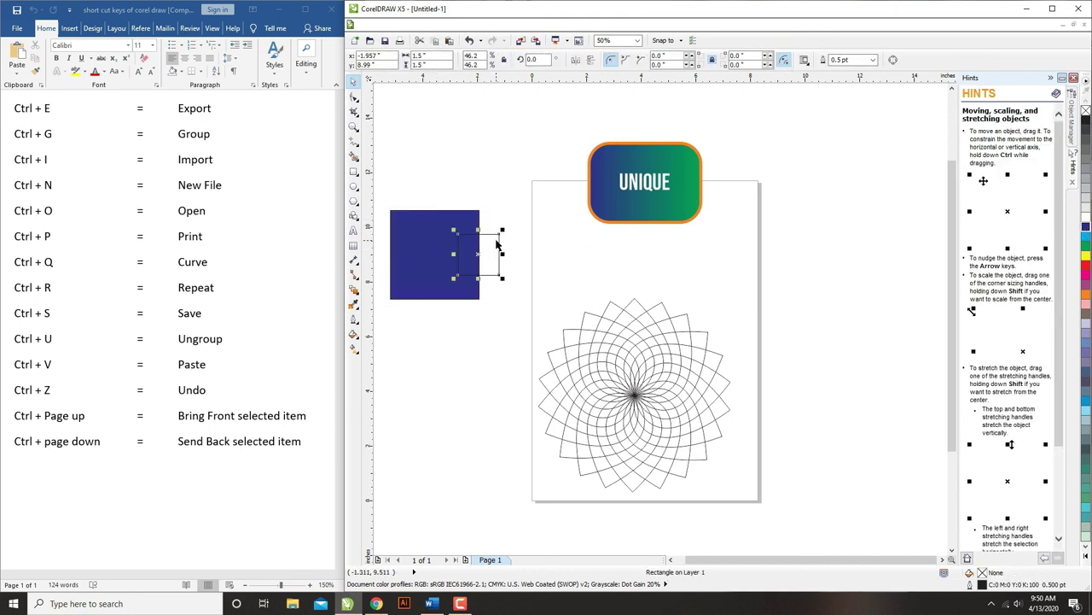
click(1085, 237)
click(499, 202)
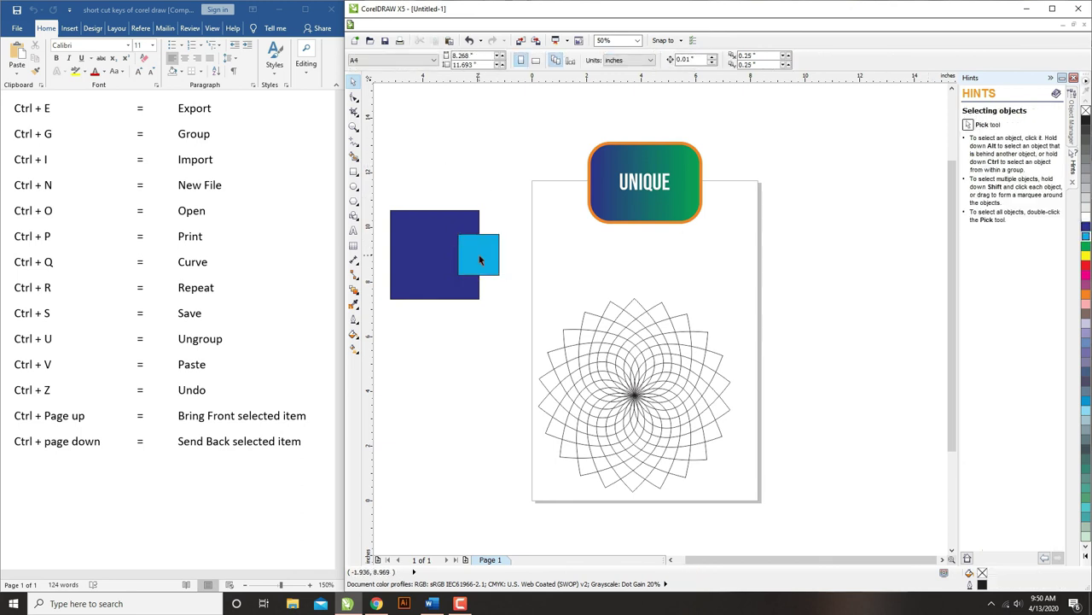
- Send the small cyan square behind the large blue square and bring it to the front again
click(480, 259)
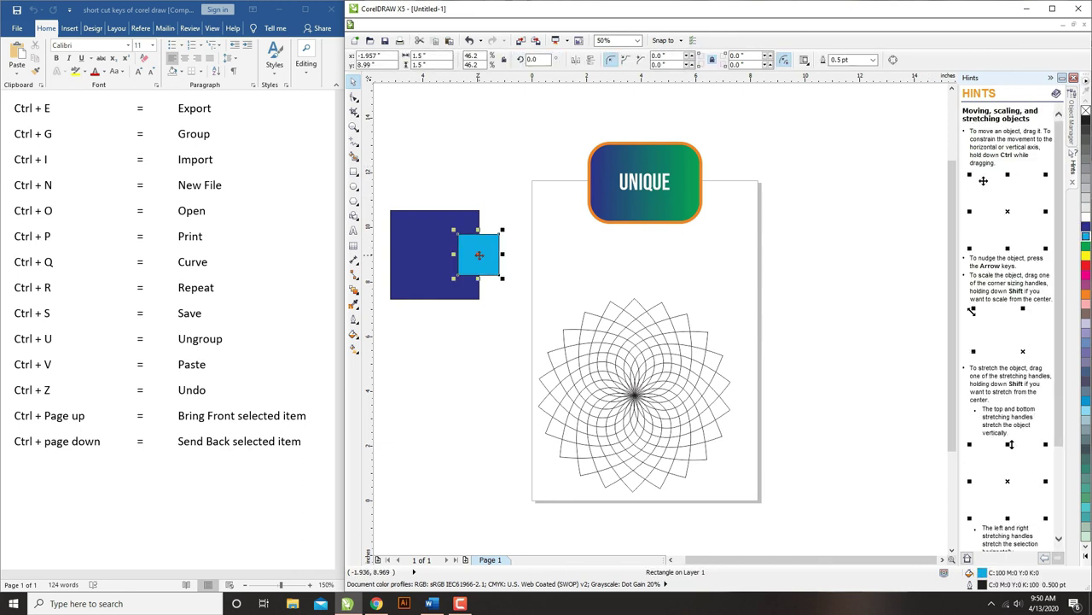
click(500, 226)
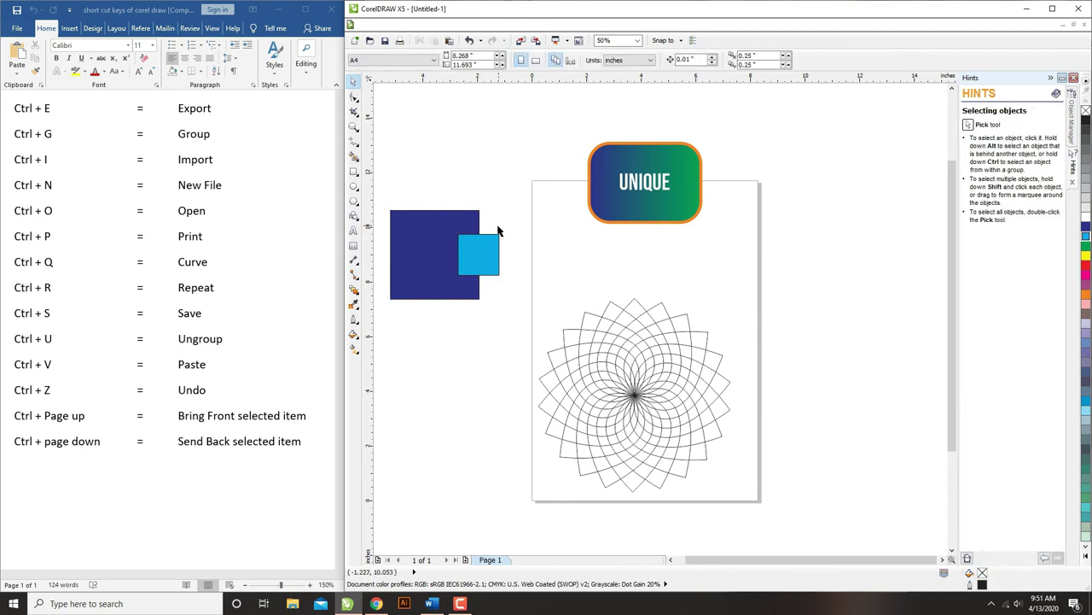
click(440, 223)
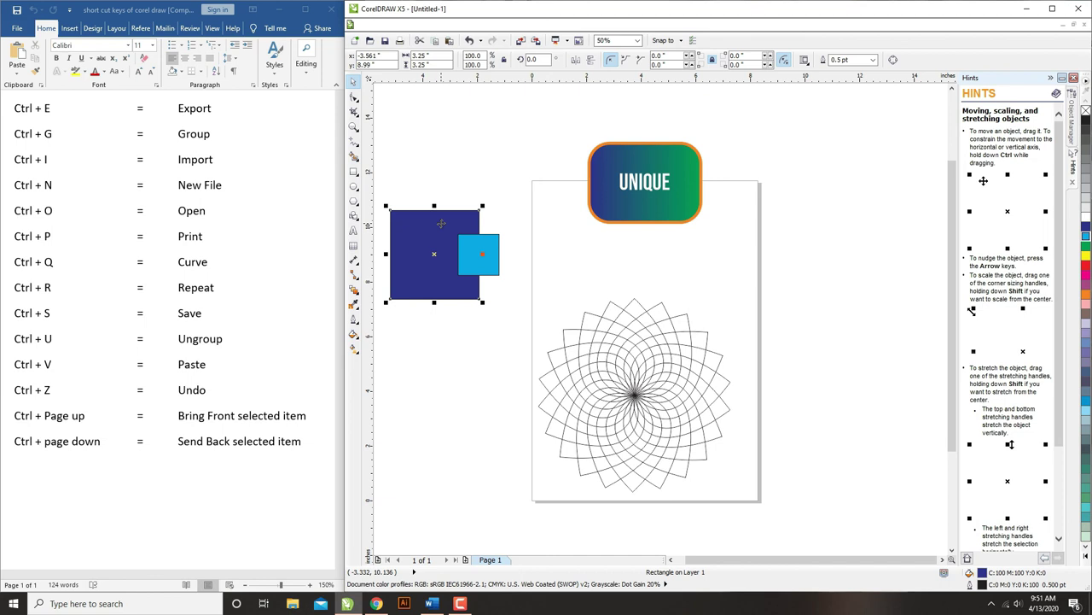
click(475, 249)
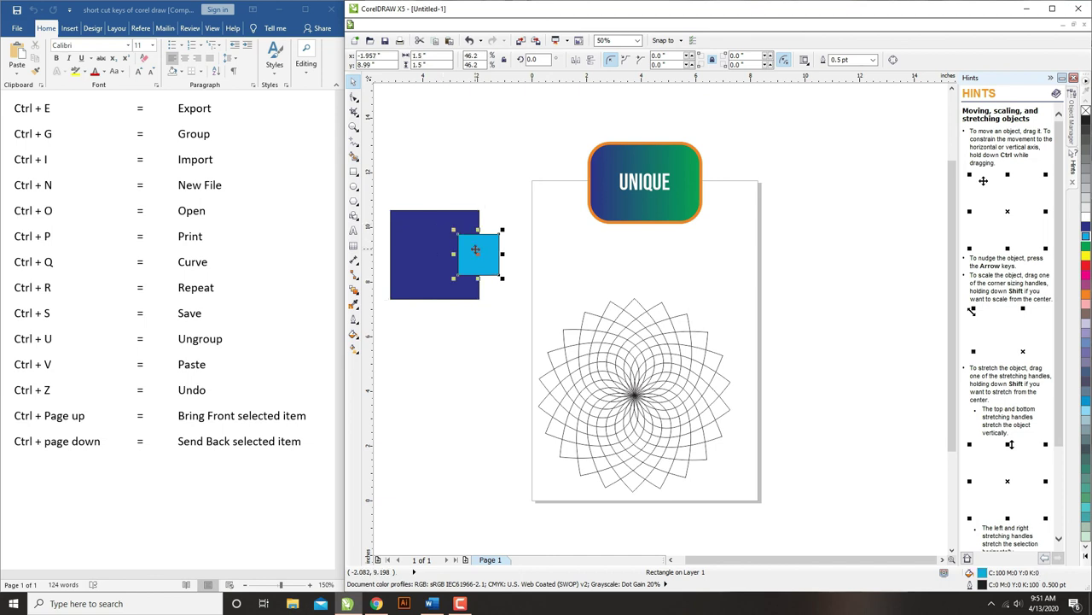
click(494, 222)
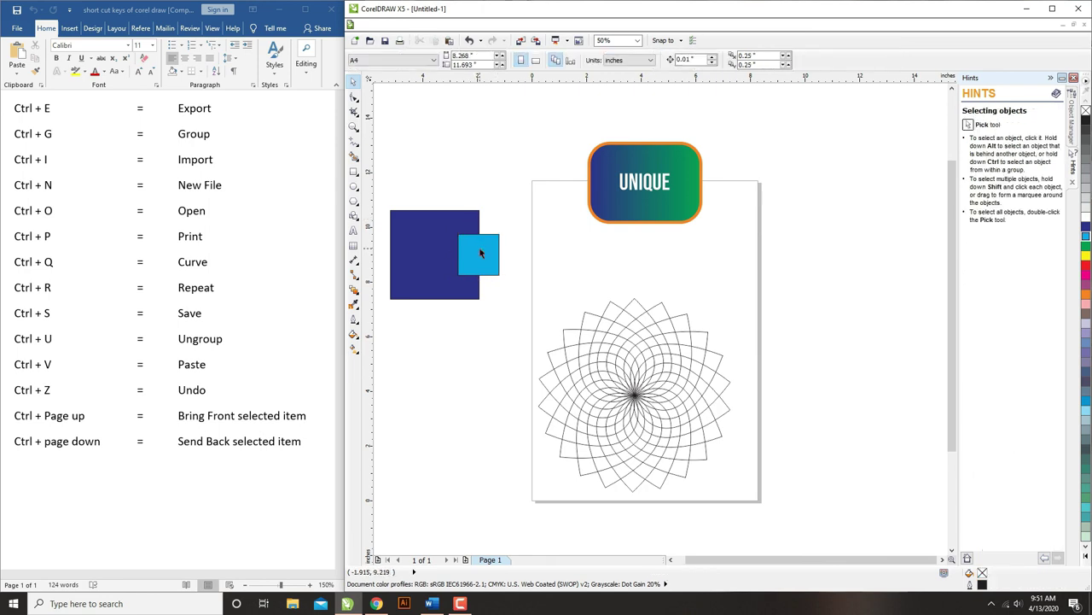
click(480, 253)
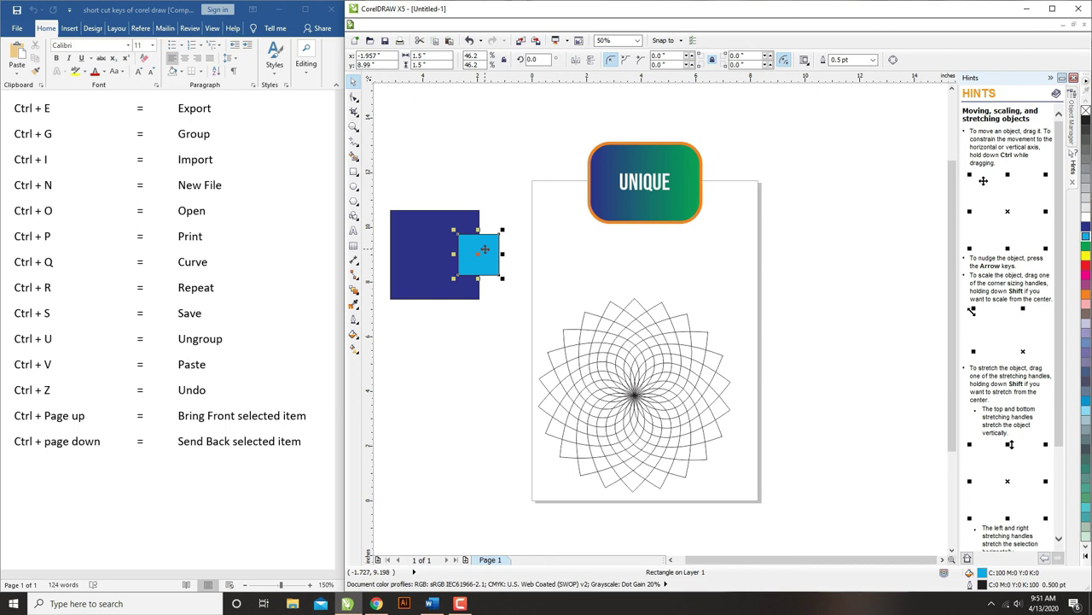
key(ctrl+Page_Down)
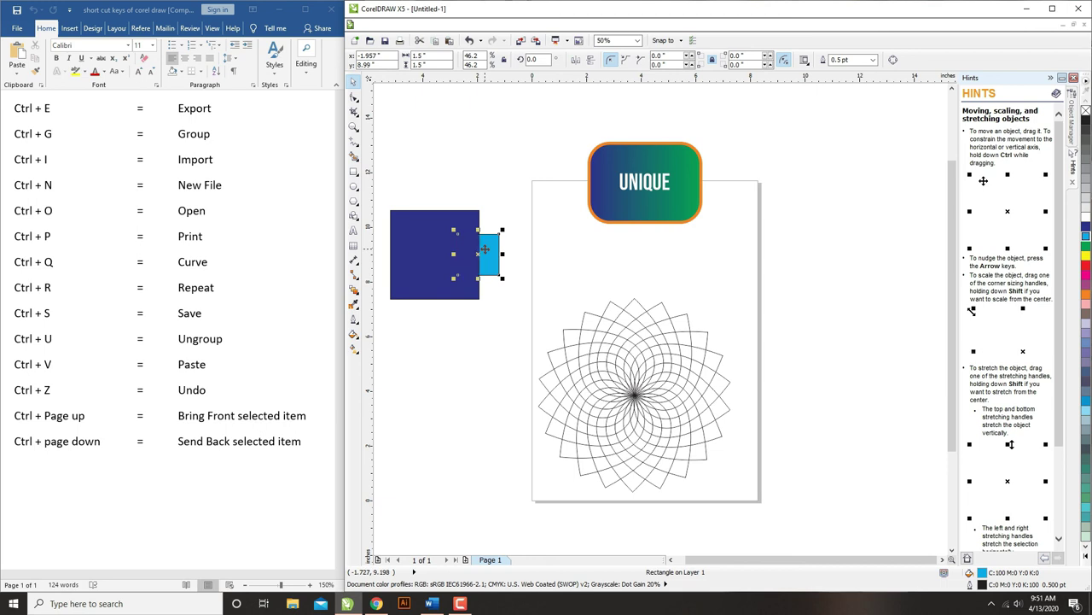
key(ctrl+Page_Up)
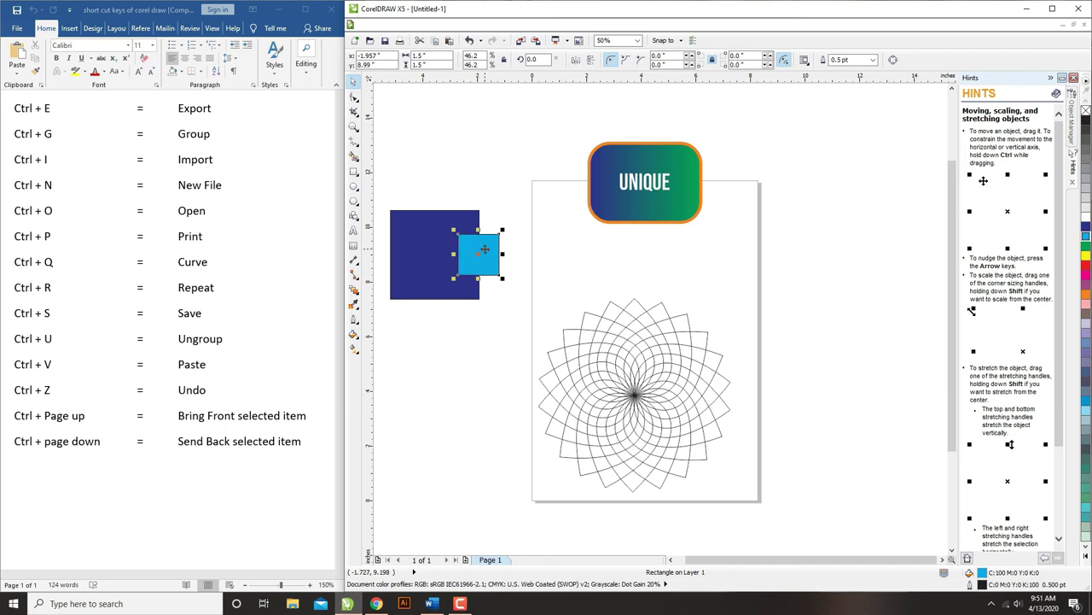
- Bring the large blue square in front of the cyan one and send it back again
click(450, 261)
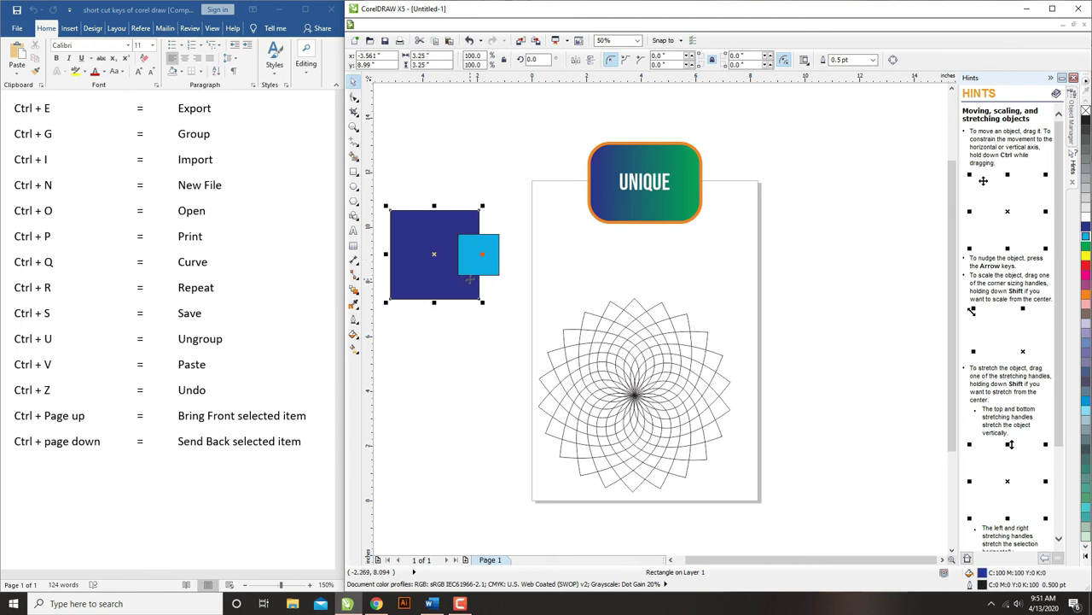
key(ctrl+Page_Up)
key(ctrl+Page_Down)
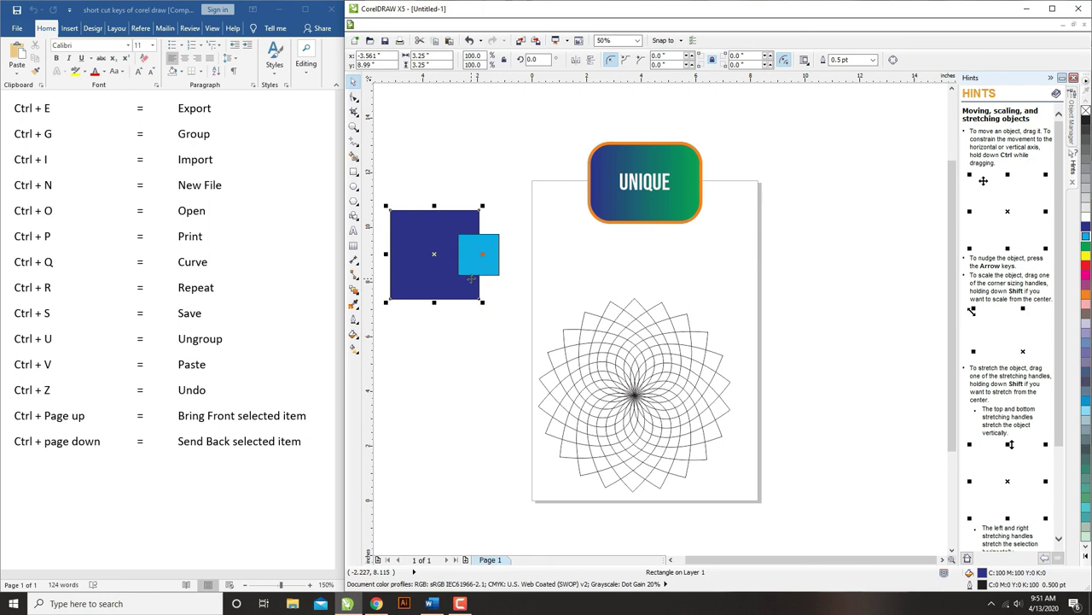